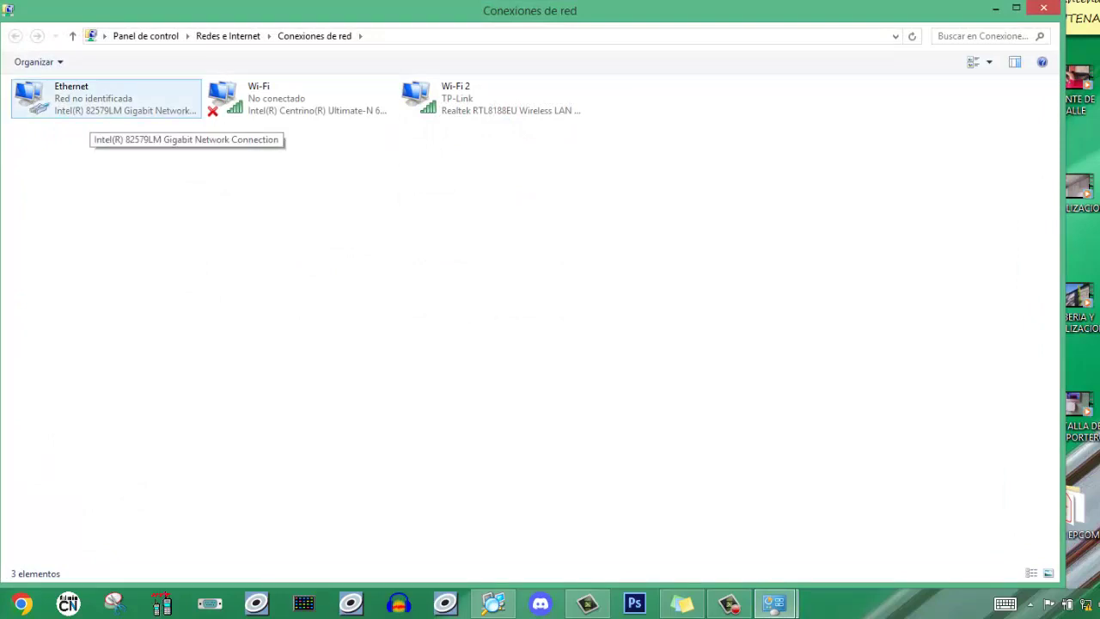
- Open the Ethernet adapter's TCP/IPv4 properties and switch to a manually entered IP address
right_click(91, 112)
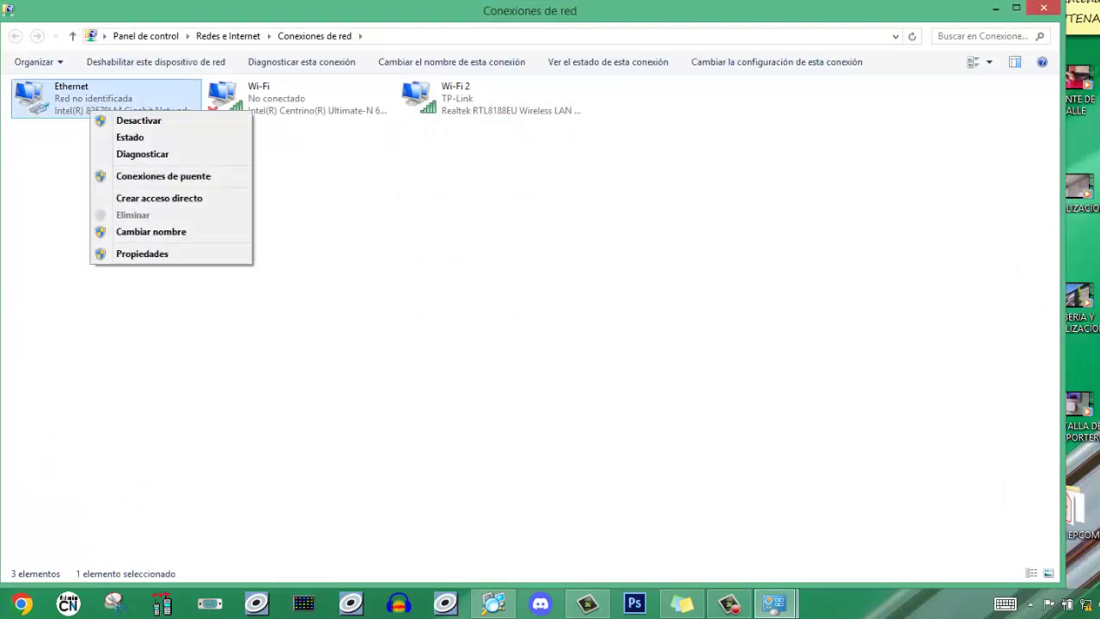
left_click(141, 253)
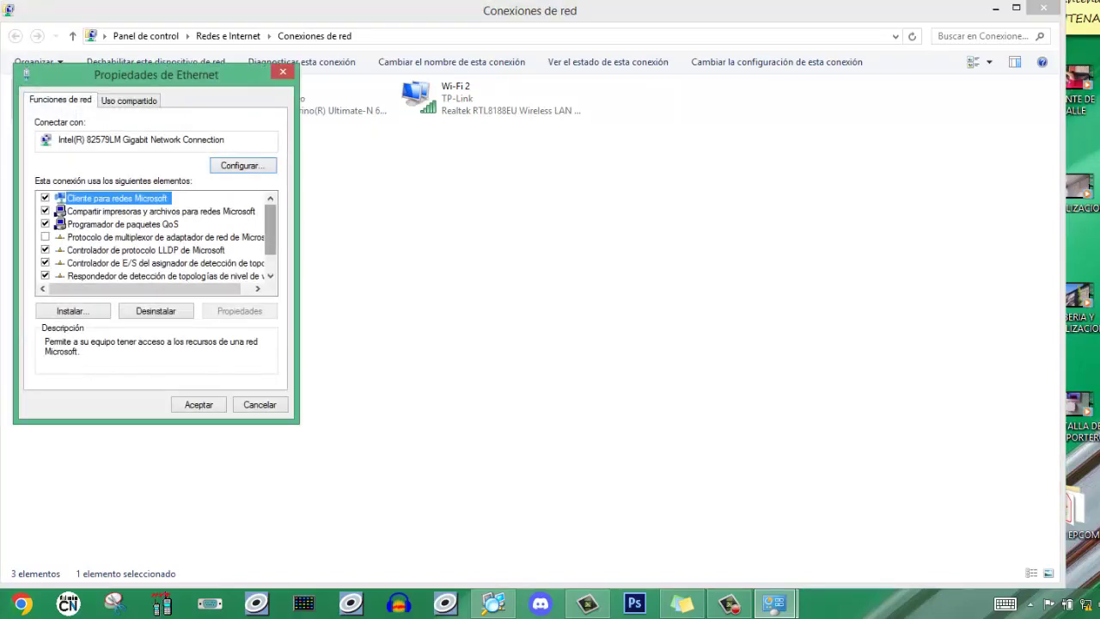
scroll(155, 236, "down", 1)
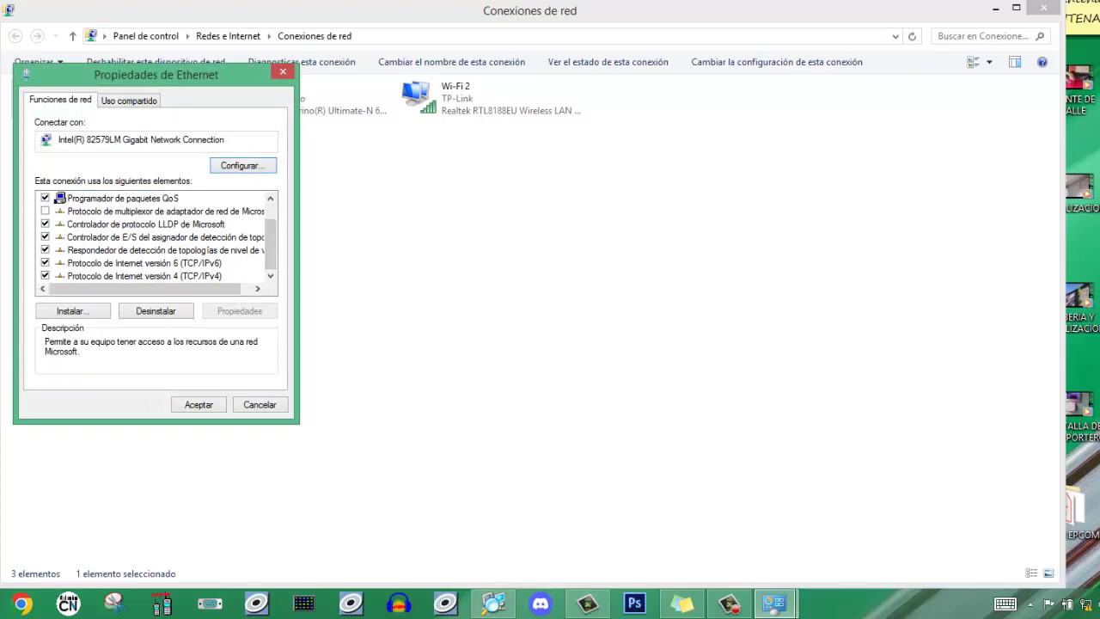
left_click(145, 275)
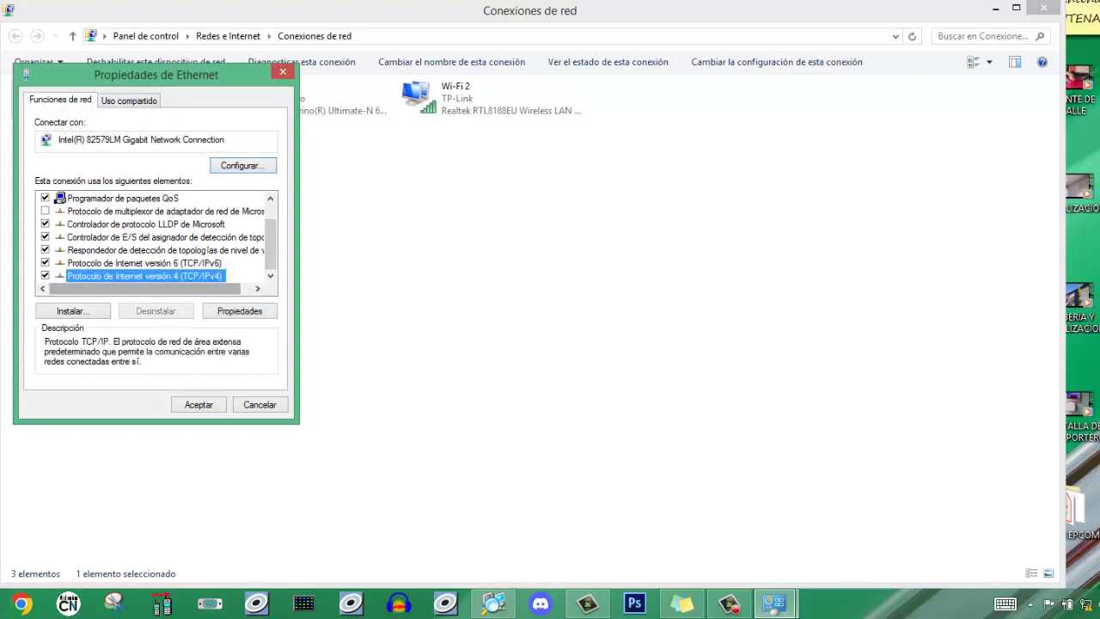
left_click(239, 310)
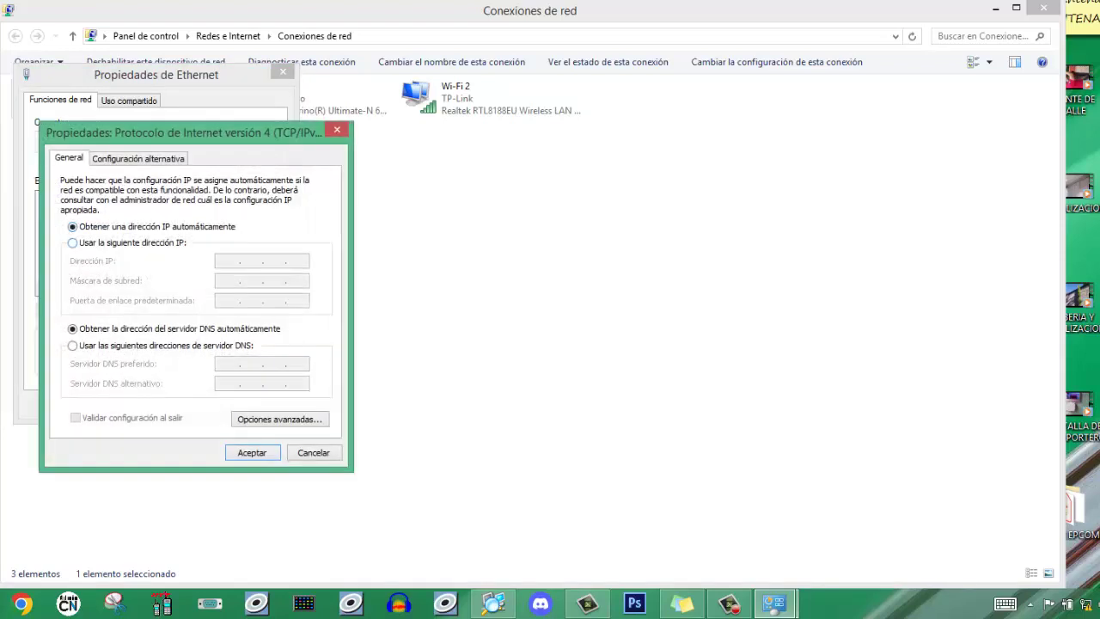
left_click(72, 243)
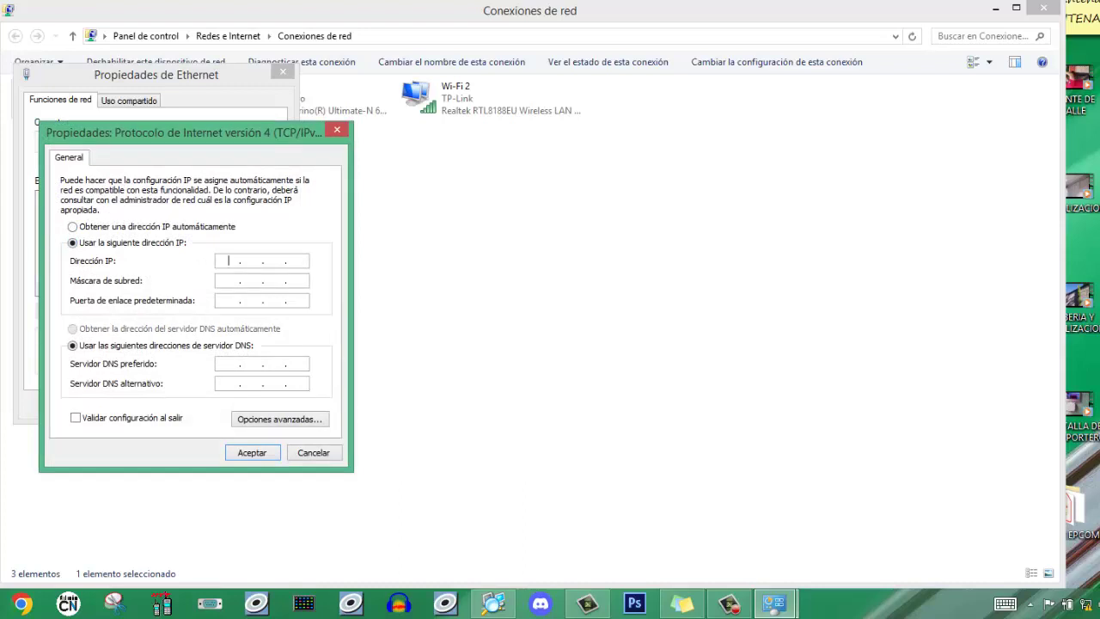
- Assign static IP 192.168.0.100, mask 255.255.255.0, gateway 192.168.0.254, and dismiss the discovery prompt
type("192 . 168 . 0 . 100")
key("Tab")
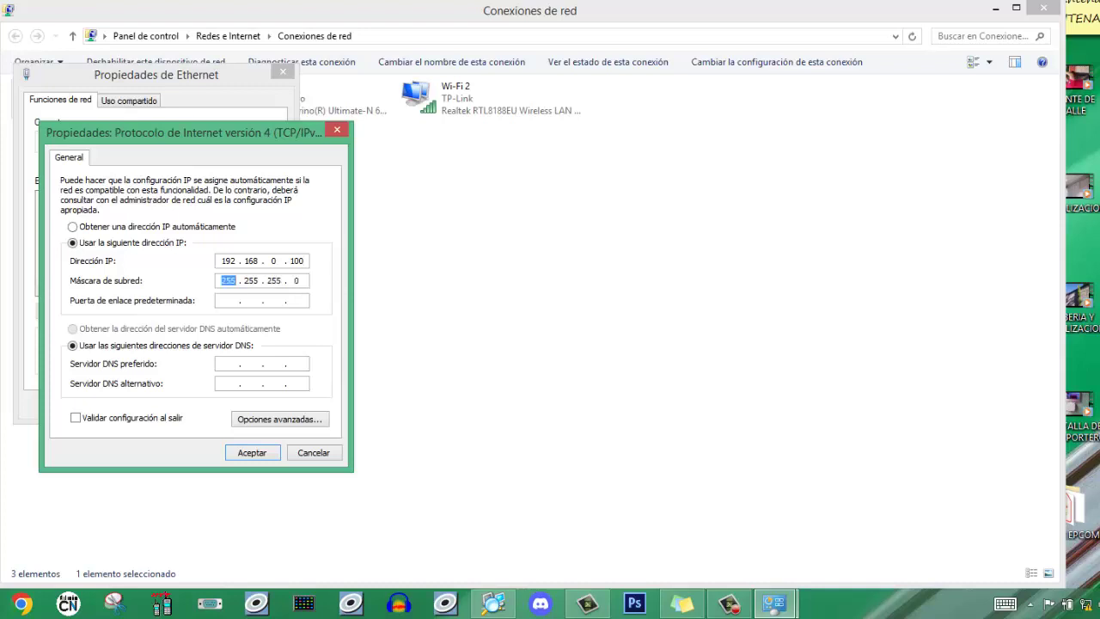
key("Tab")
type("192 . 168 . 0 . 254")
key("Return")
key("Return")
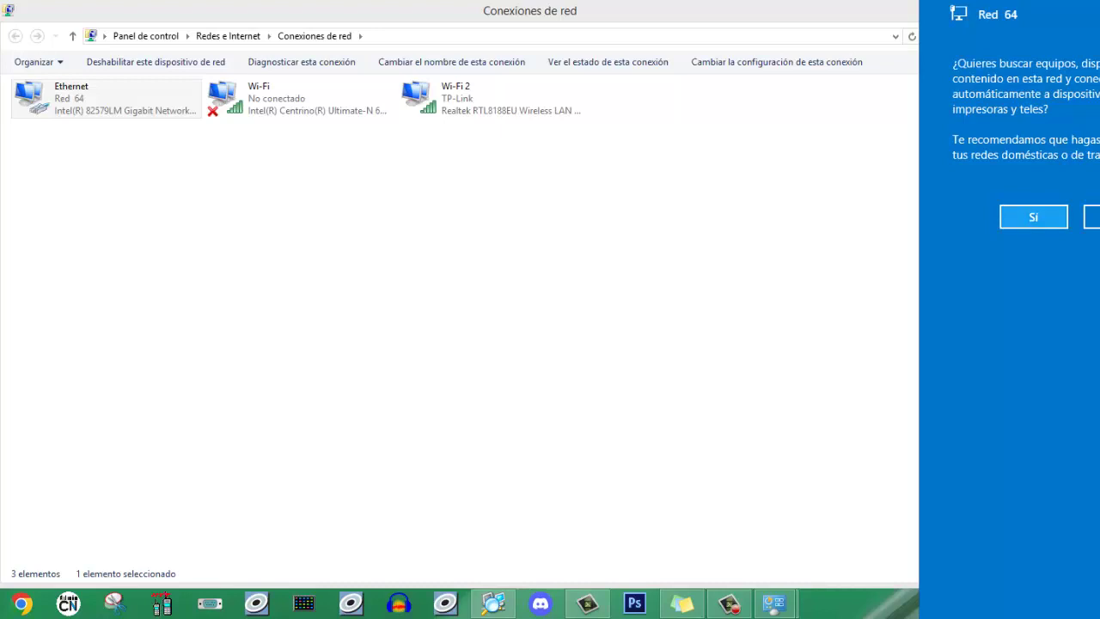
key("Escape")
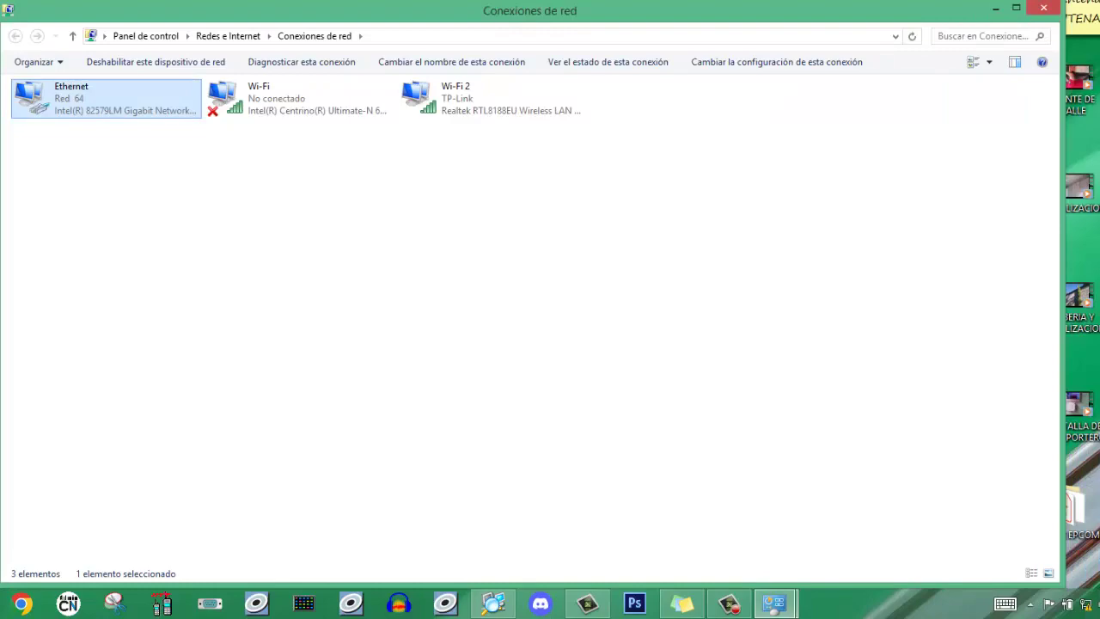
- Close the network windows and launch Chrome with the chosen profile
left_click(1043, 8)
left_click(1043, 7)
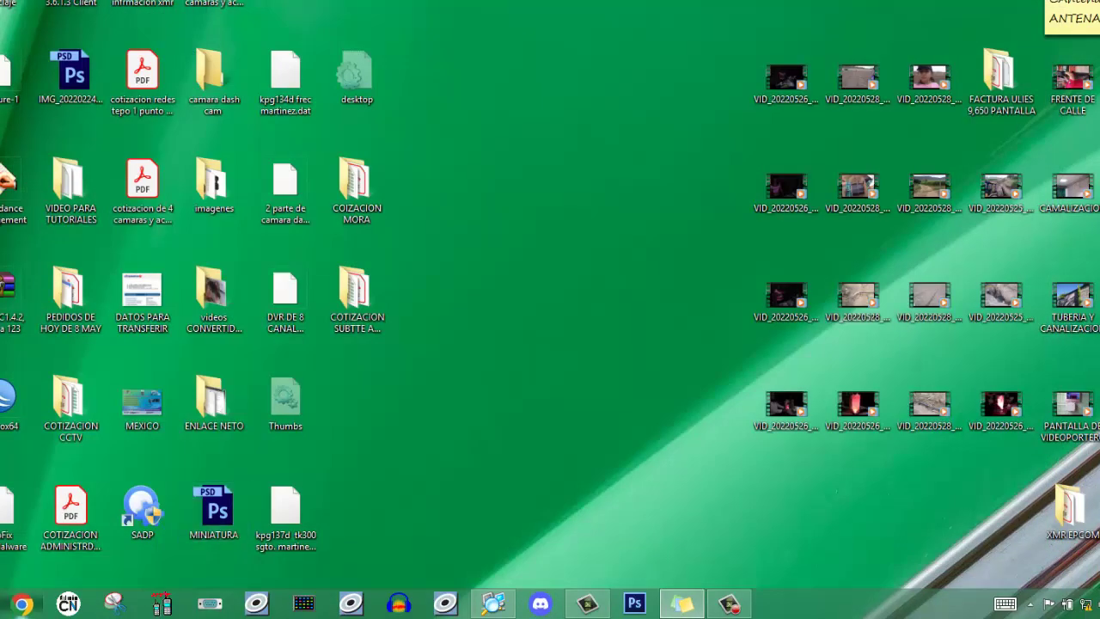
left_click(21, 604)
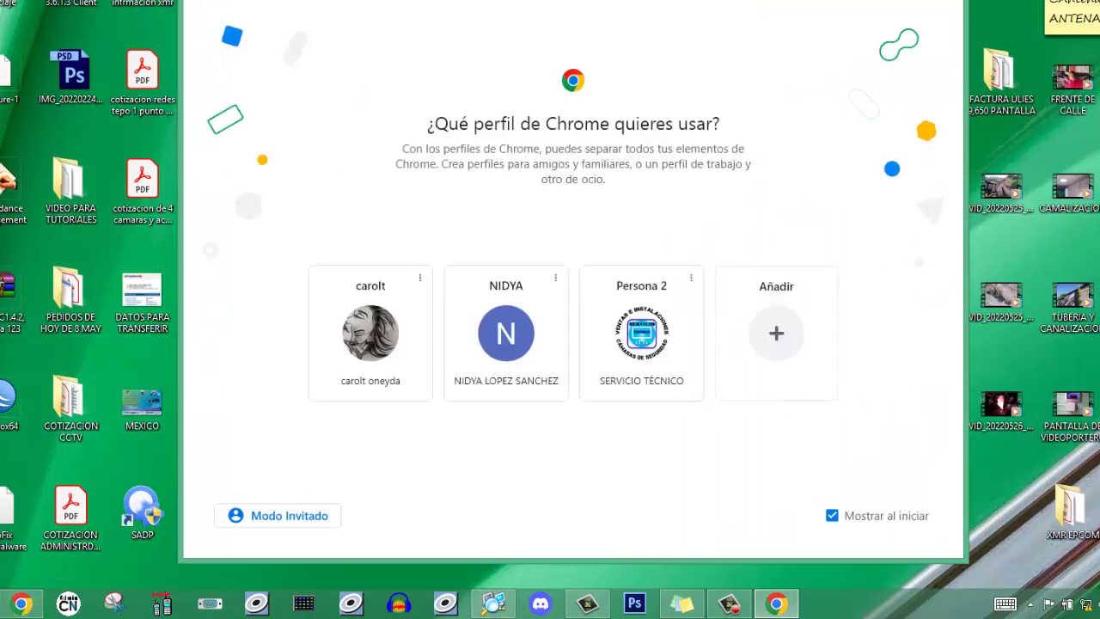
left_click(641, 335)
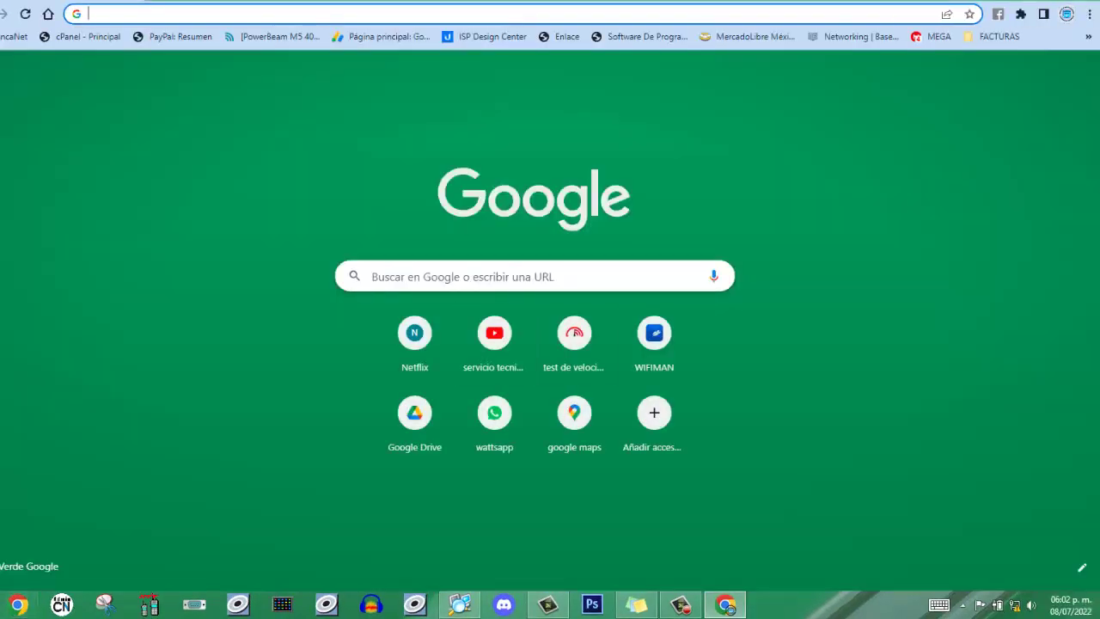
- Browse to 192.168.0.254 and proceed past the certificate warning to the device login page
key("ctrl+l")
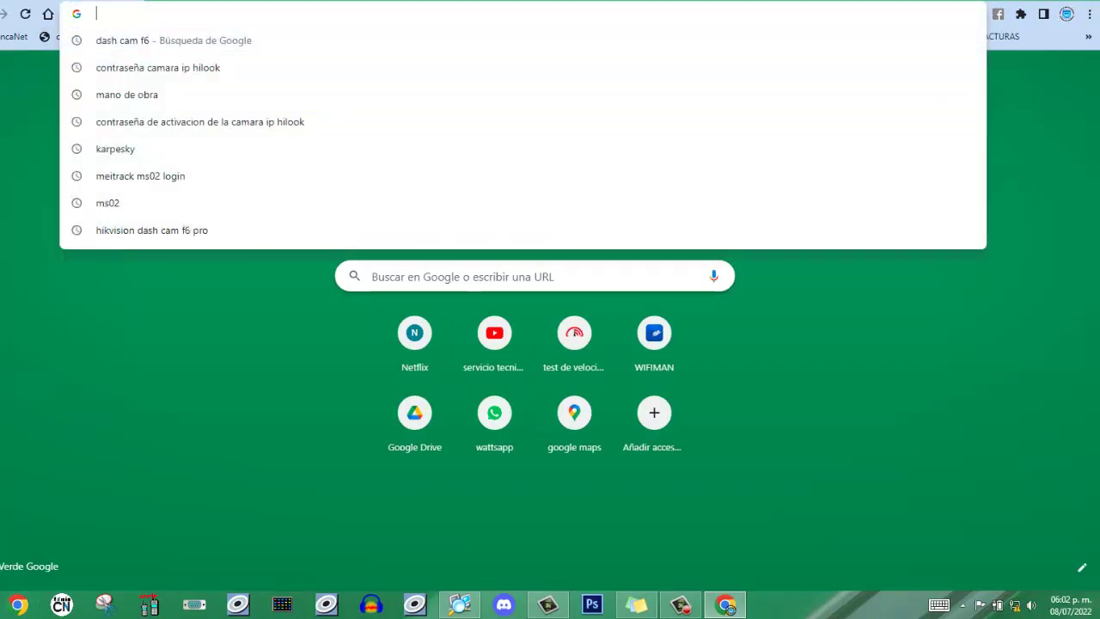
type("192.168.1.2")
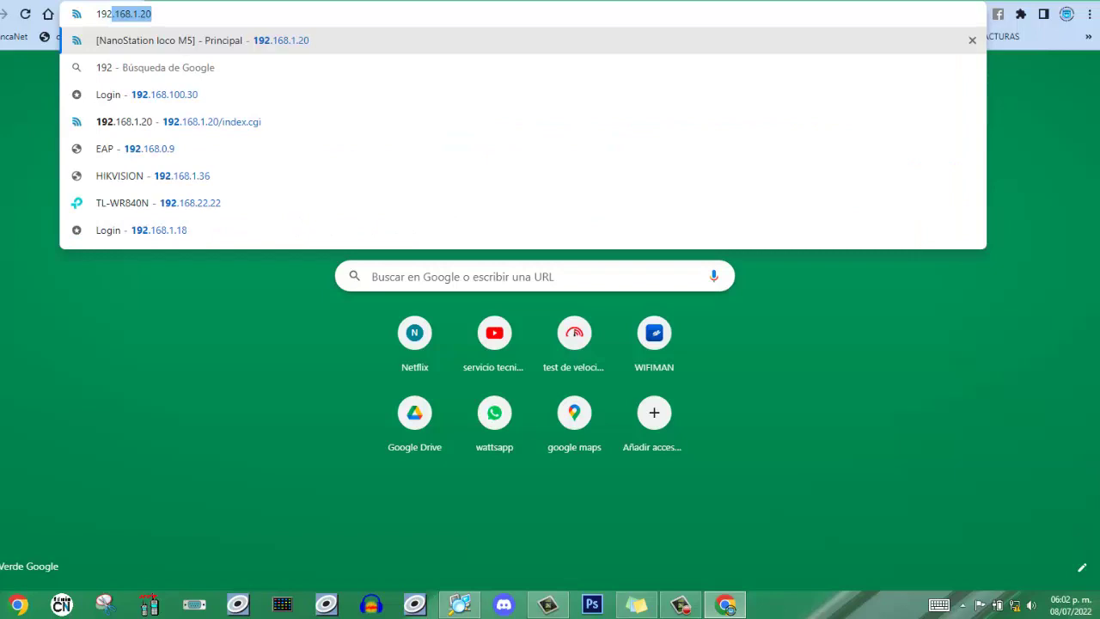
key("BackSpace")
key("BackSpace")
key("BackSpace")
key("BackSpace")
type("0.254")
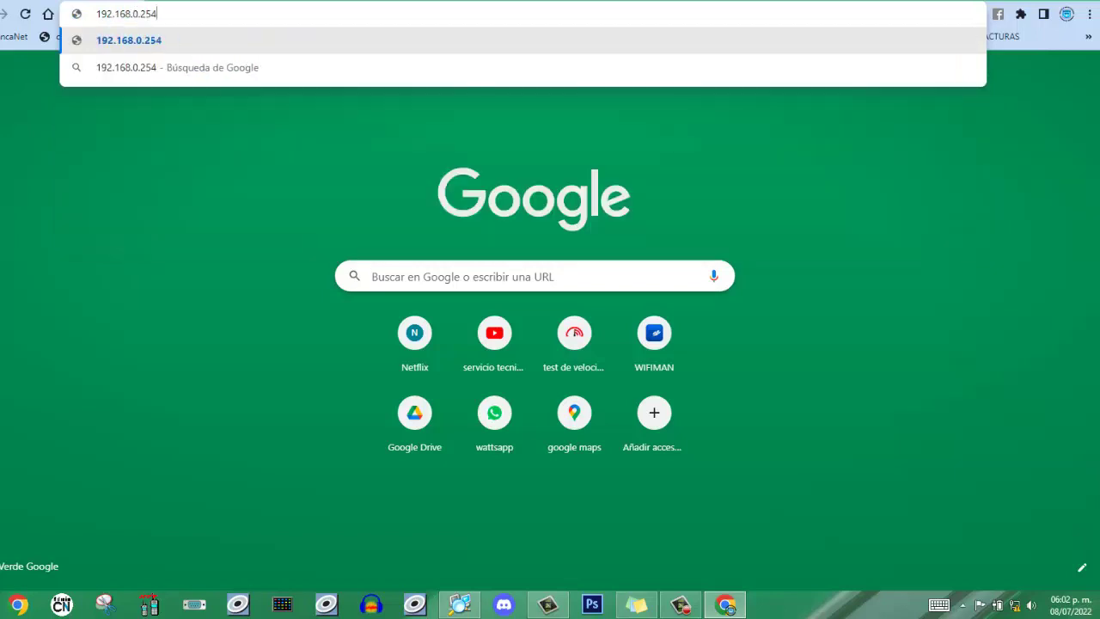
key("Return")
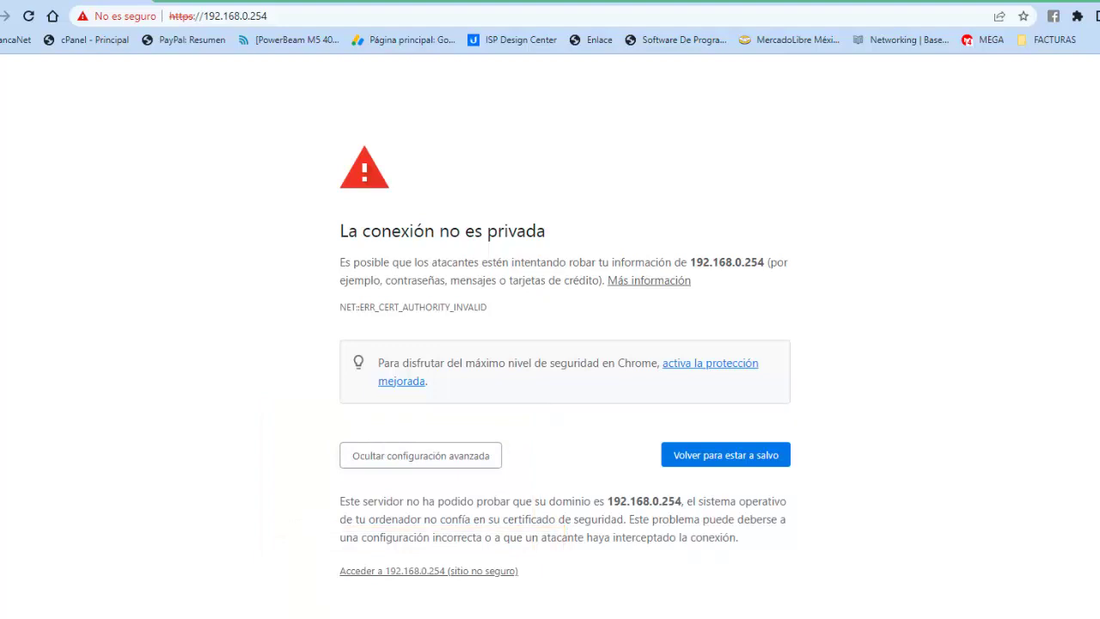
left_click(428, 571)
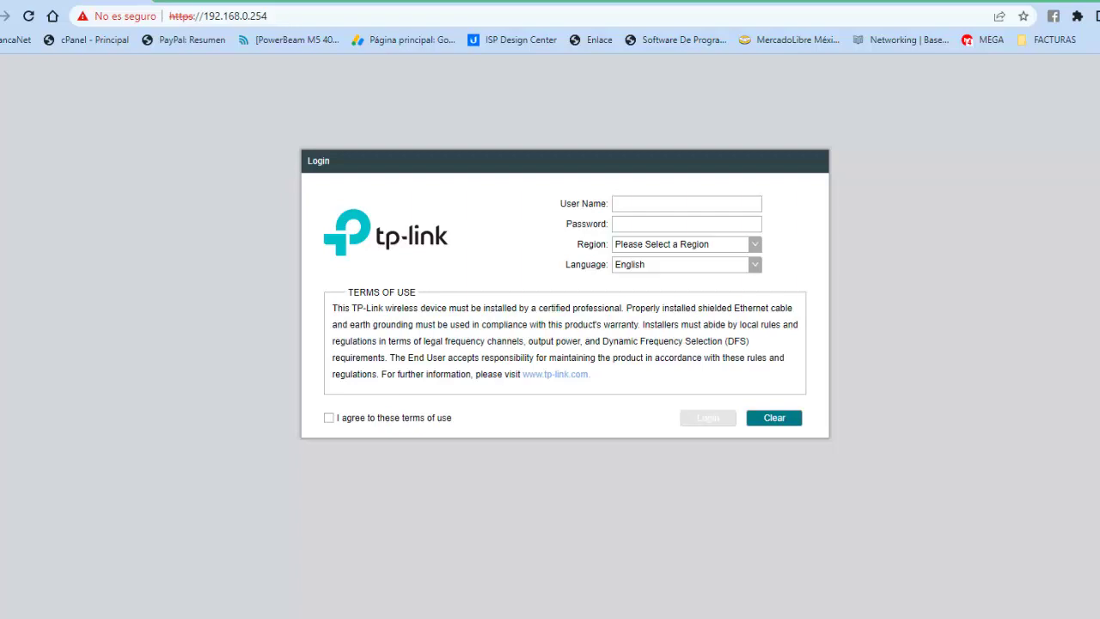
- Set the login page language to Español and the region to Mexico
left_click(755, 264)
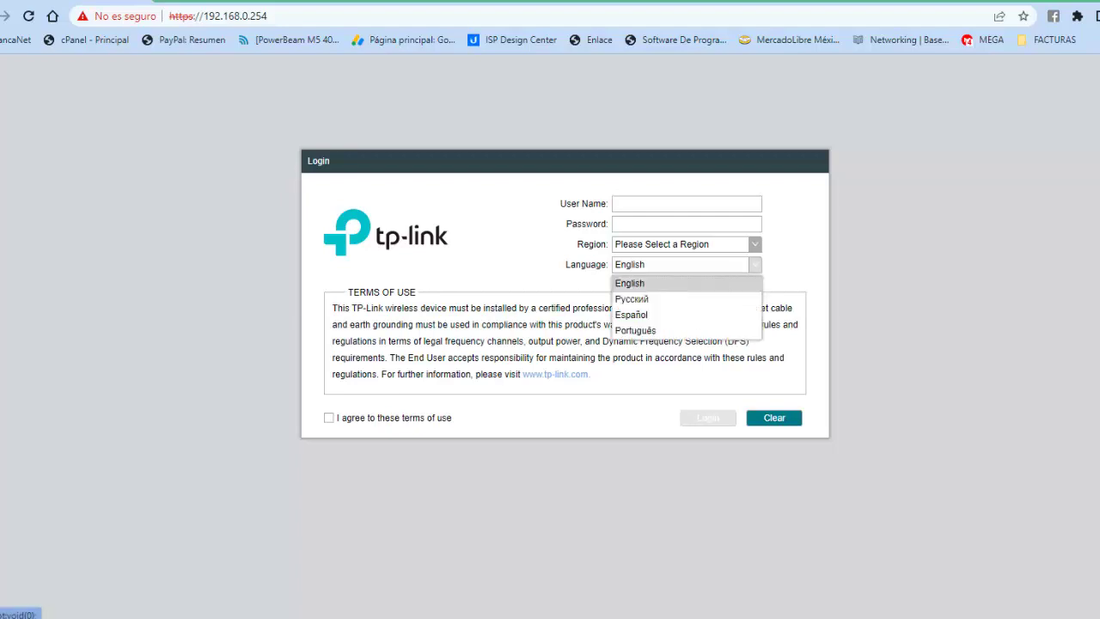
key("Return")
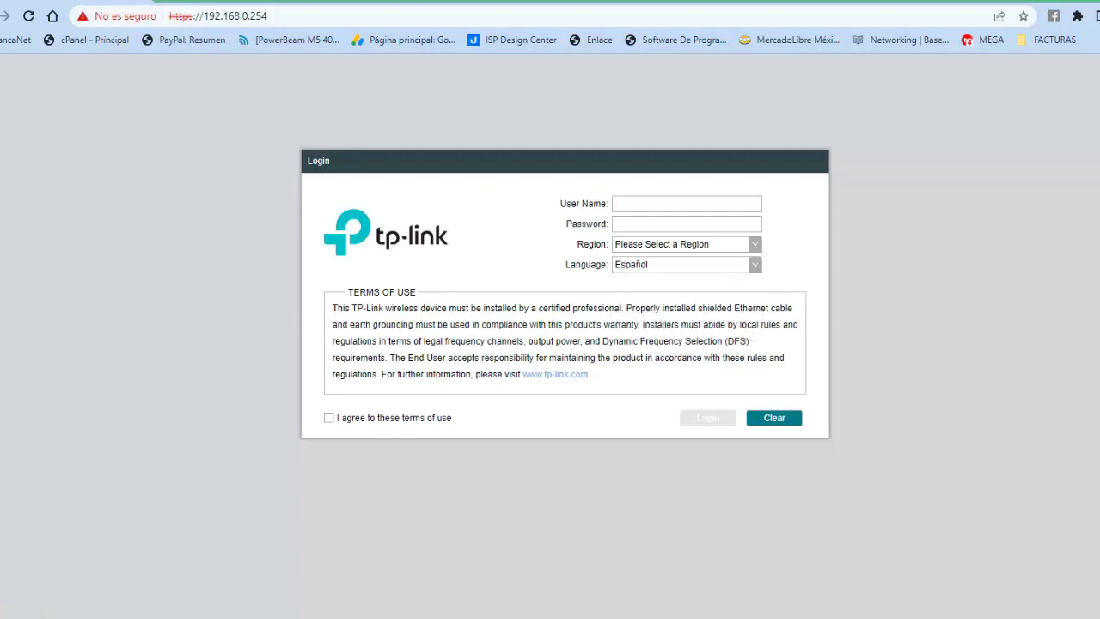
left_click(754, 244)
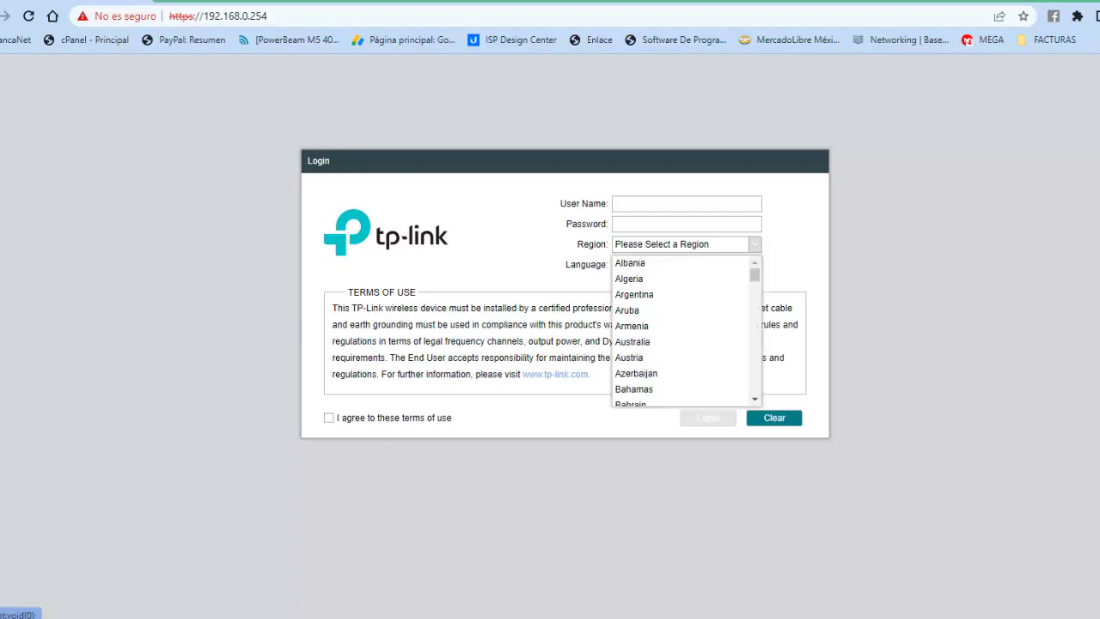
left_click_drag(754, 275, 755, 339)
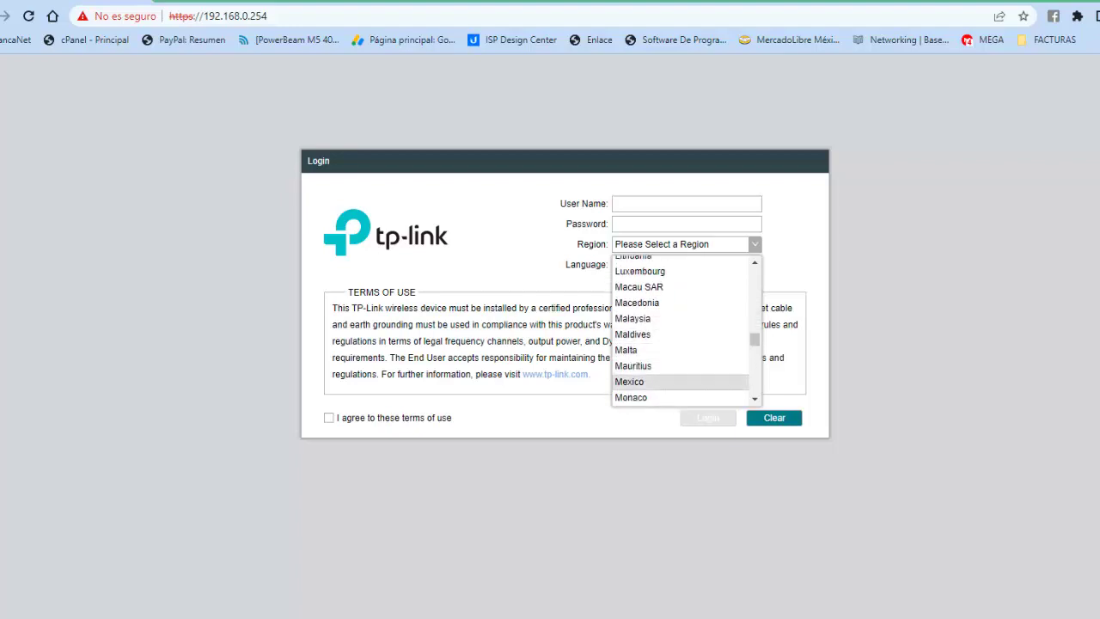
left_click(636, 381)
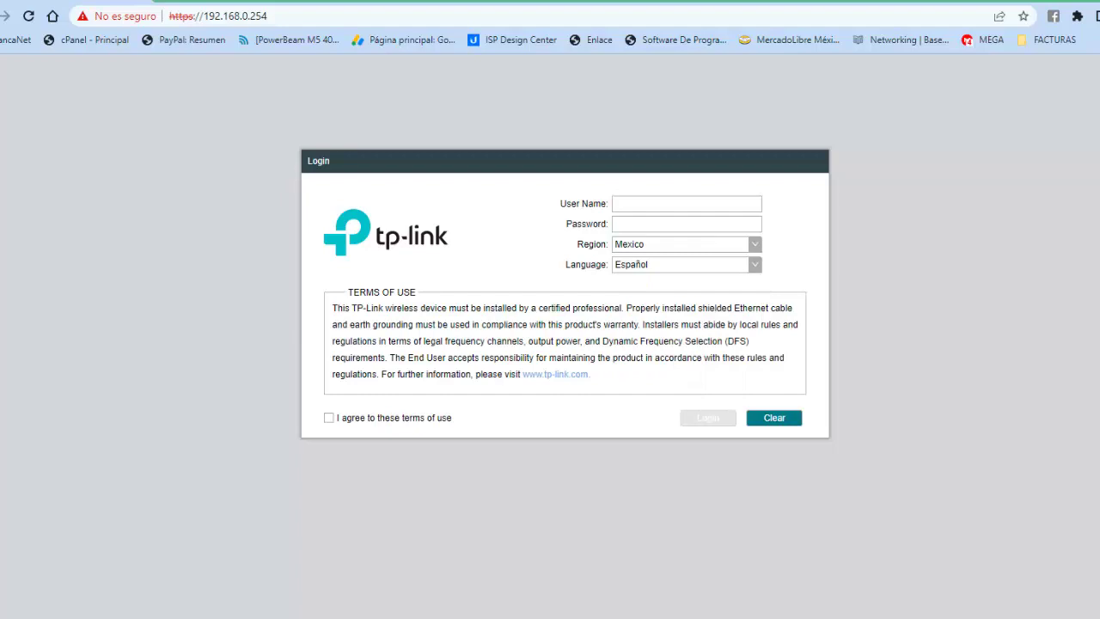
- Log in with the default user name and password after agreeing to the terms of use
left_click(686, 204)
type("admin")
left_click(615, 223)
type("admin")
left_click(328, 417)
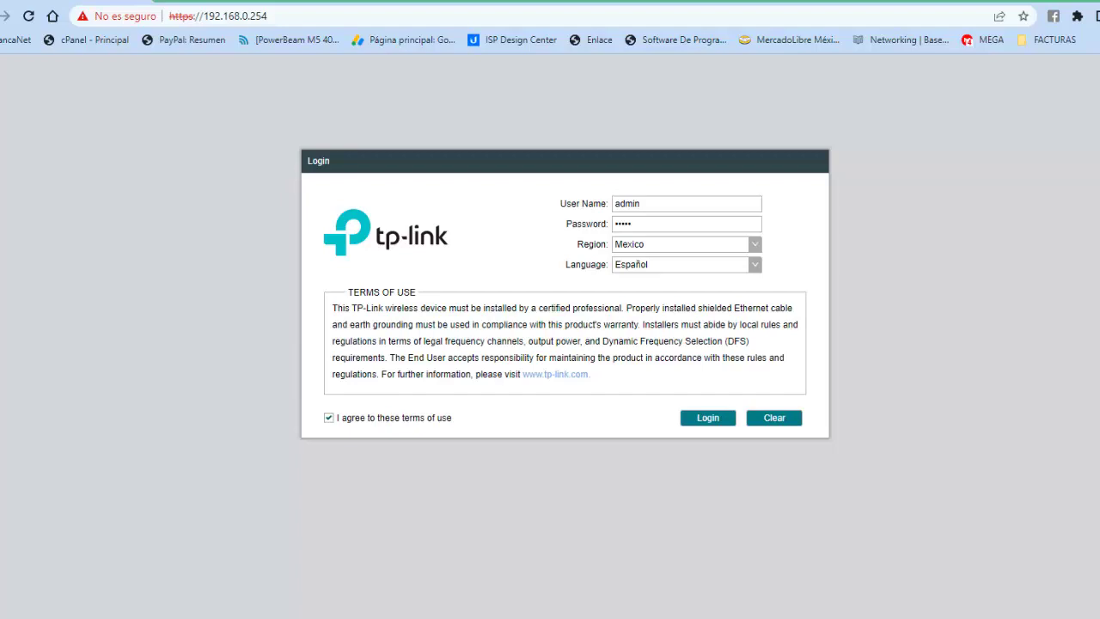
left_click(708, 418)
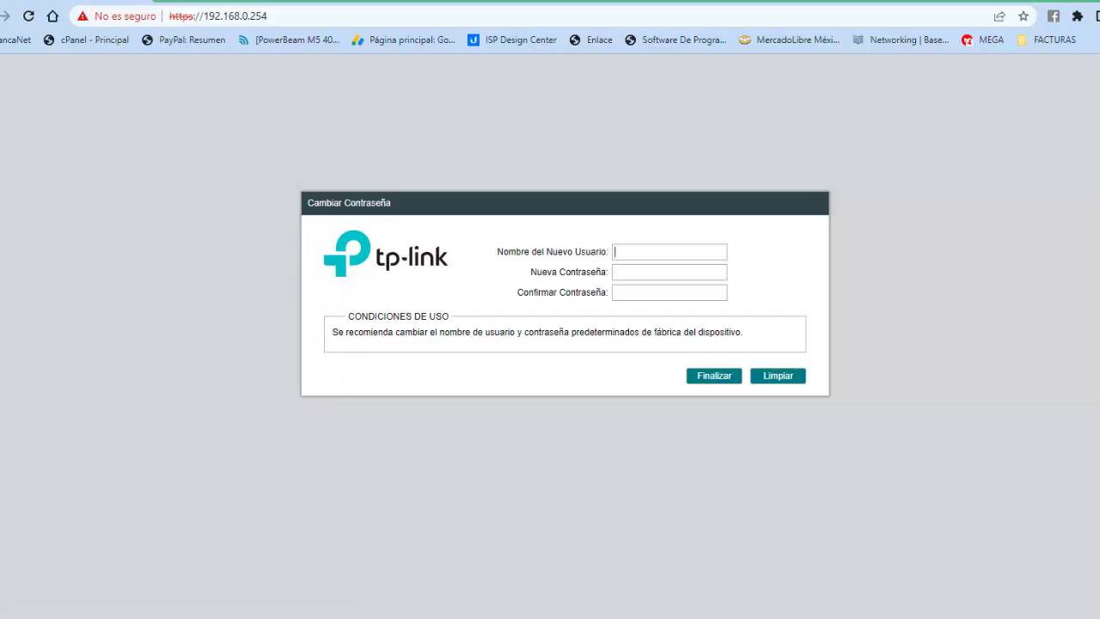
- Enter a new user name, new password and its confirmation, and save them with Finalizar
type("admin")
left_click(669, 272)
type("adminadmin")
left_click(668, 292)
type("adminadmin")
left_click(714, 376)
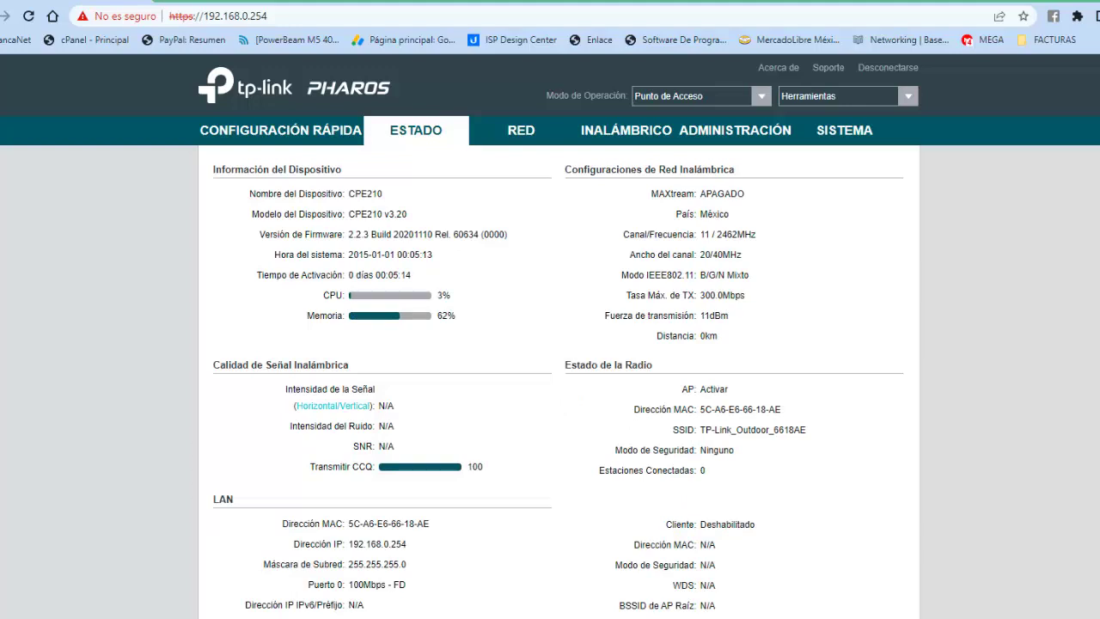
- In Quick Setup choose Cliente mode and change the LAN IP address to 192.168.1.90
left_click(280, 130)
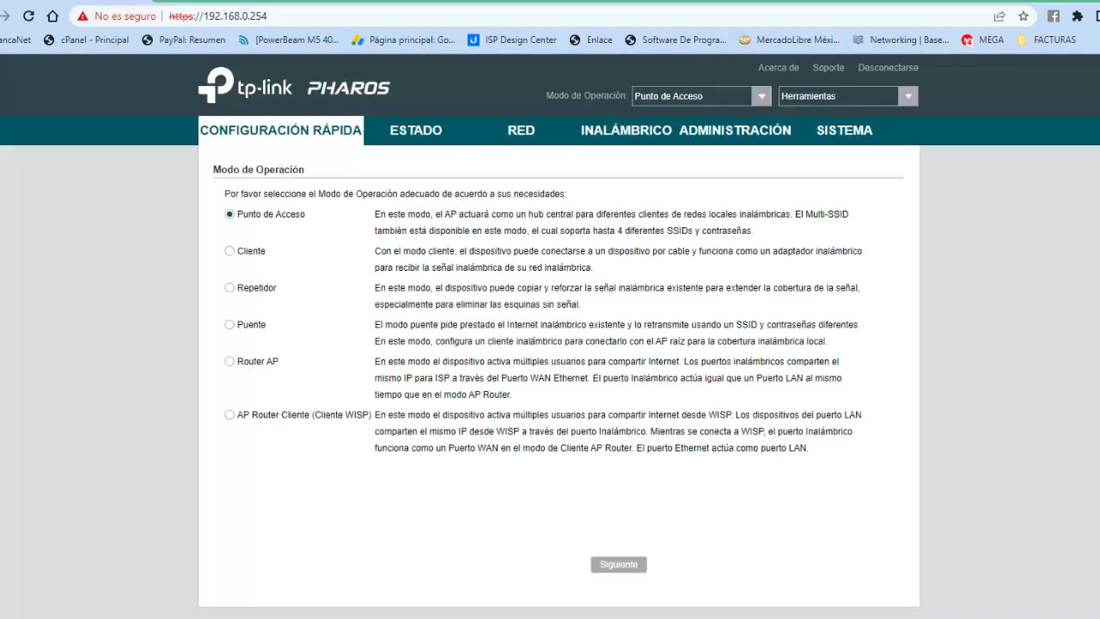
left_click(229, 251)
left_click(619, 564)
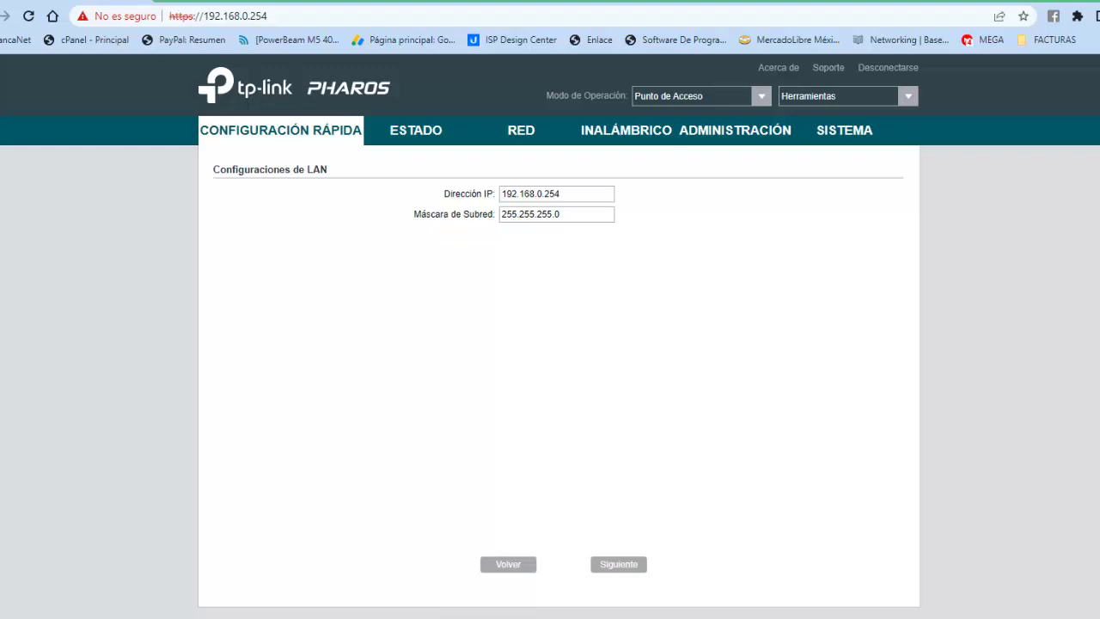
key("BackSpace")
key("BackSpace")
key("BackSpace")
key("BackSpace")
type("1.90")
left_click(619, 564)
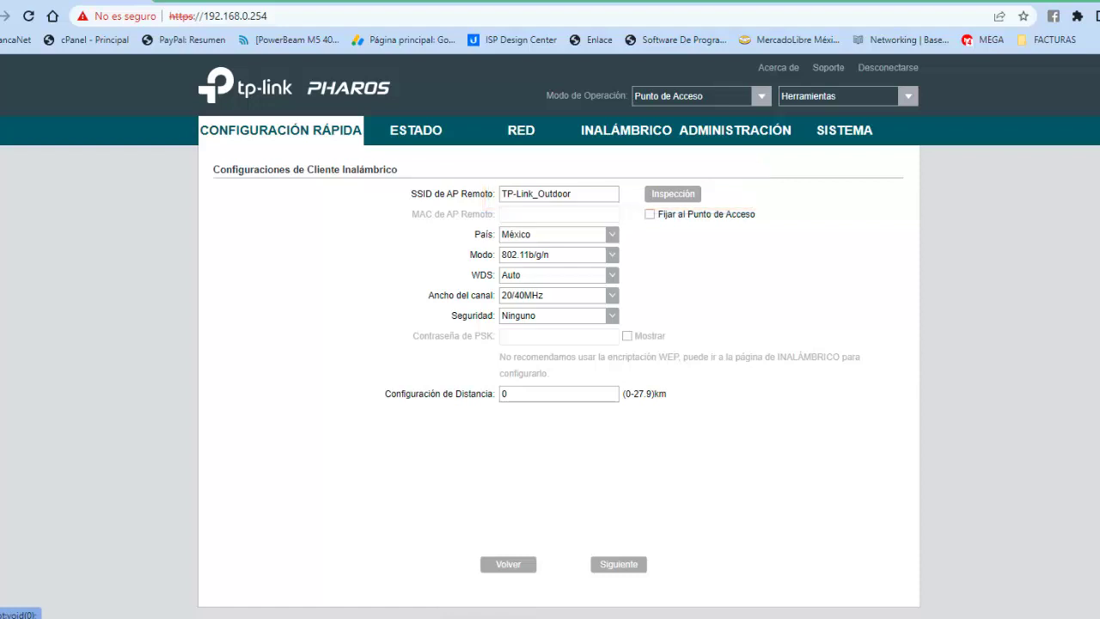
- Scan for networks, select ALTAI-LA-ERA, lock to its access point, and keep WPA-PSK/WPA2-PSK security
left_click(673, 193)
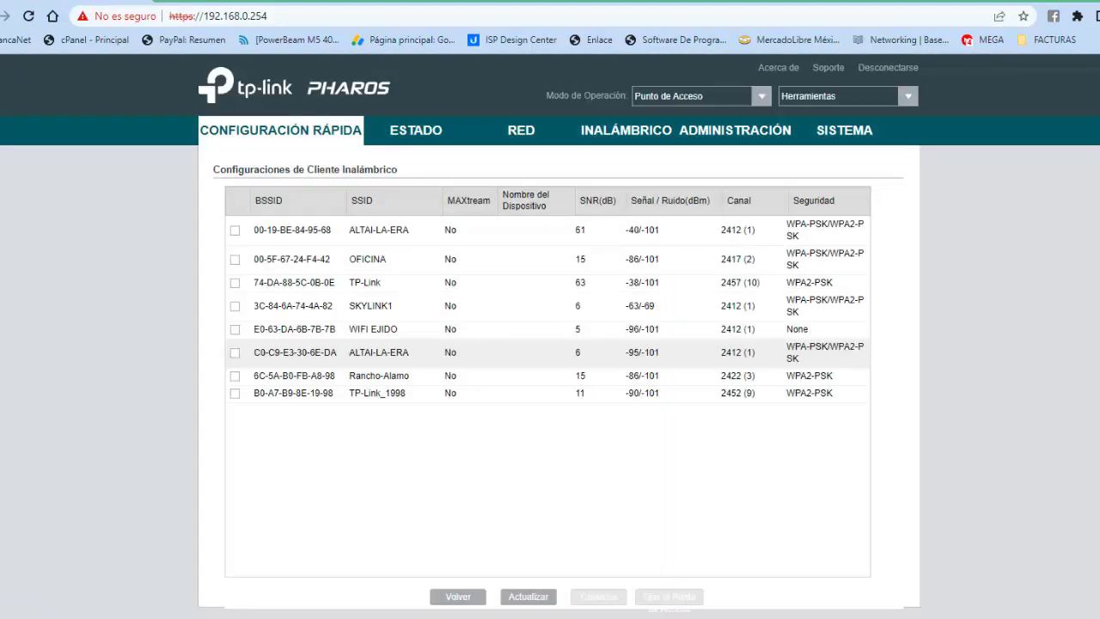
left_click(235, 230)
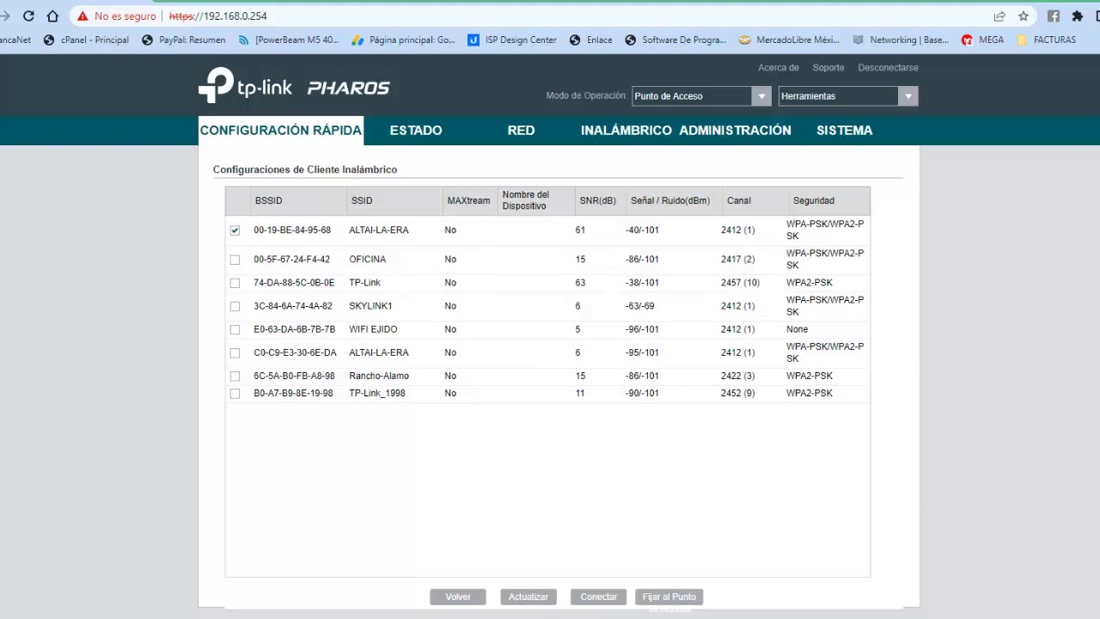
scroll(550, 344, "down", 1)
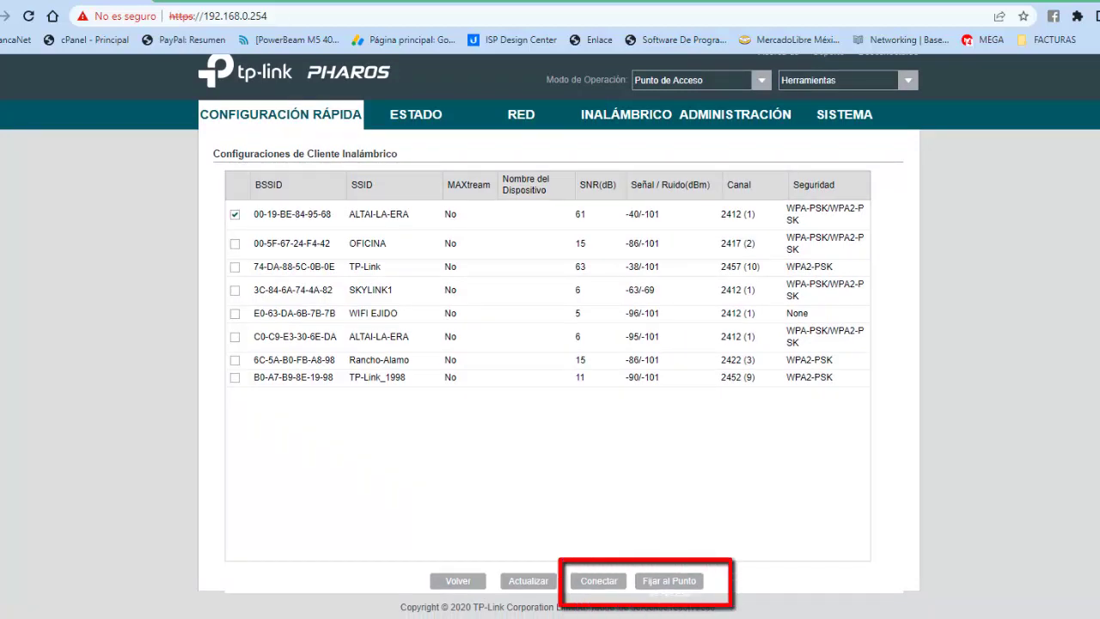
left_click(669, 580)
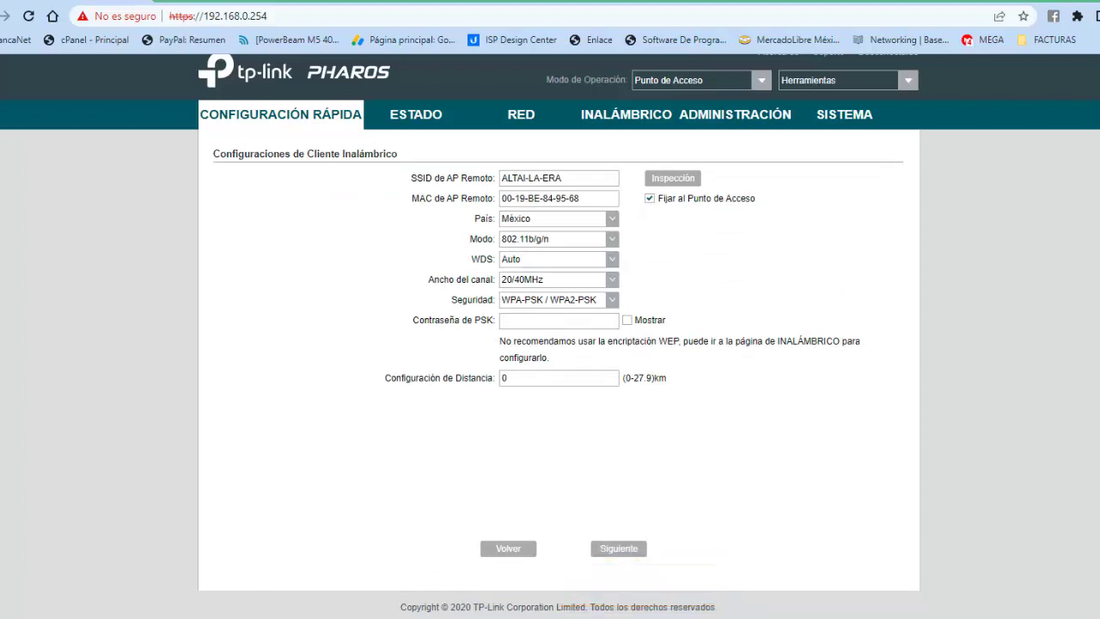
left_click(612, 299)
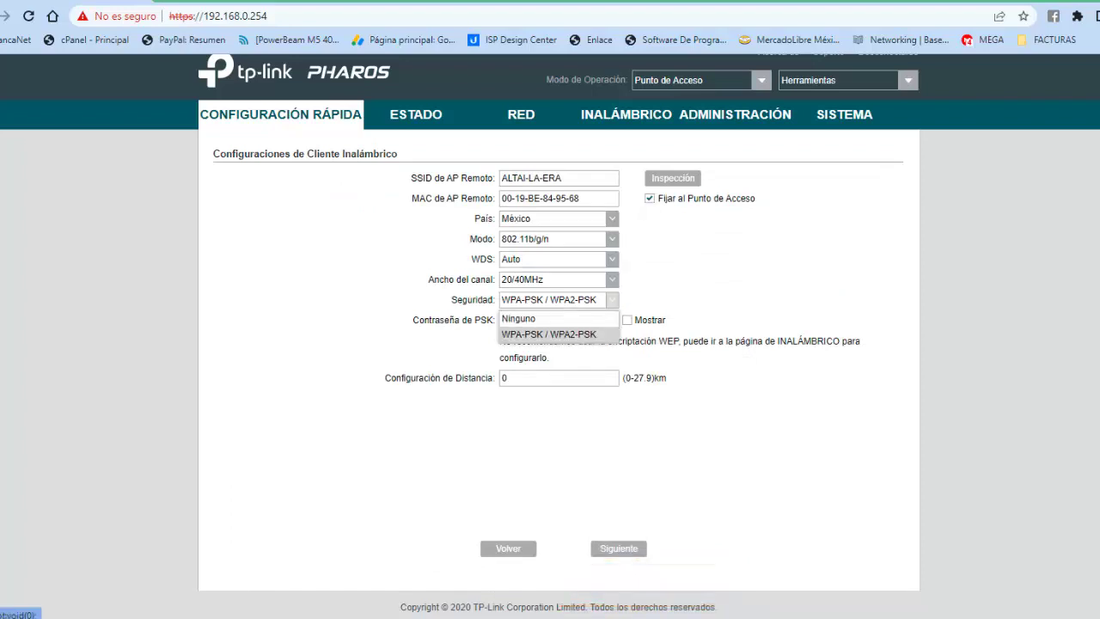
left_click(548, 333)
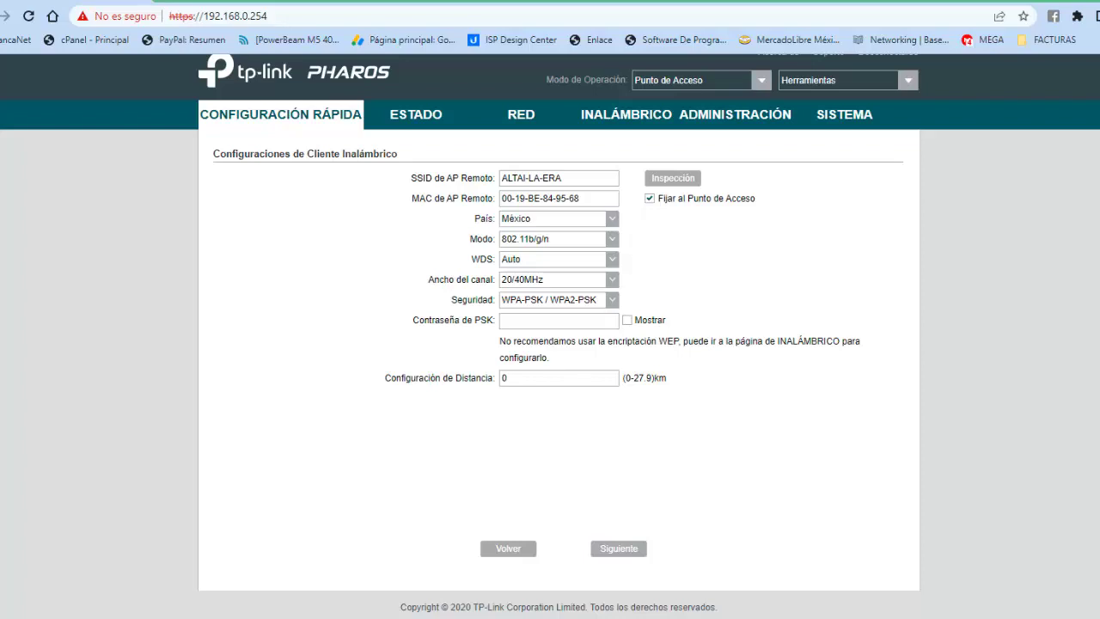
- Finish entering the PSK password and save the client settings to complete the wizard
type("•")
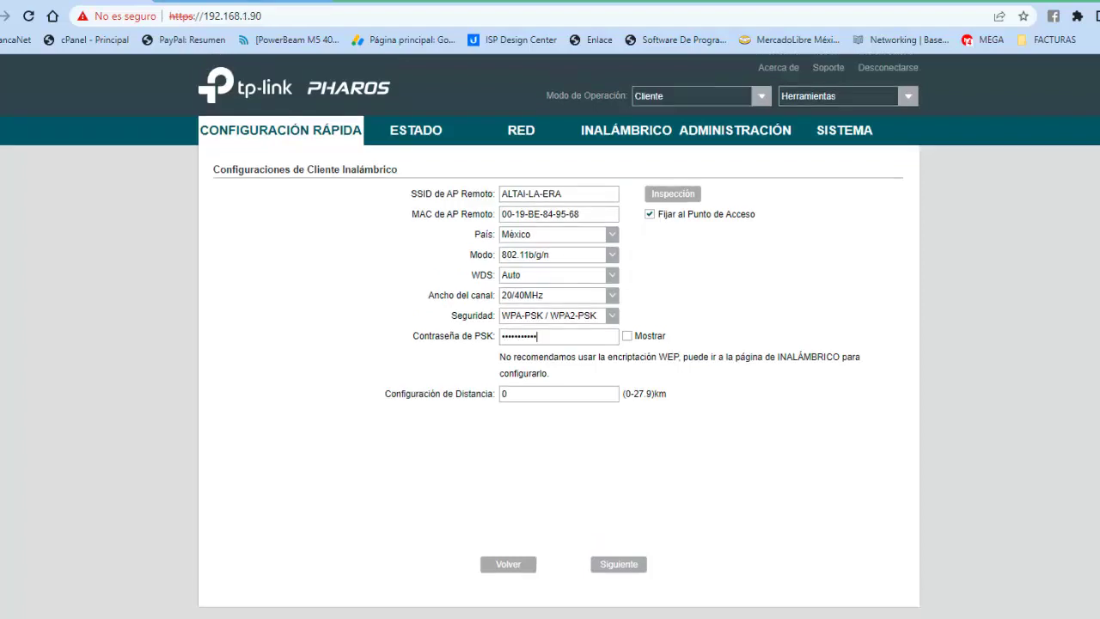
type("•")
left_click(619, 564)
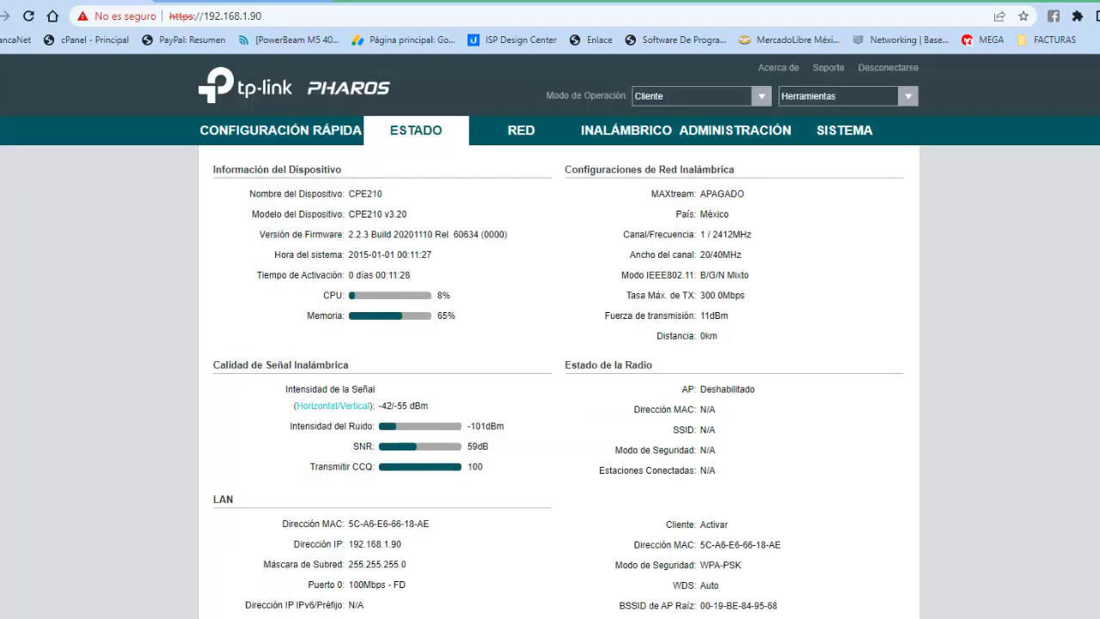
- Check the Estado page for the ALTAI-LA-ERA link, then bring up the Ethernet adapter's options
scroll(550, 335, "down", 3)
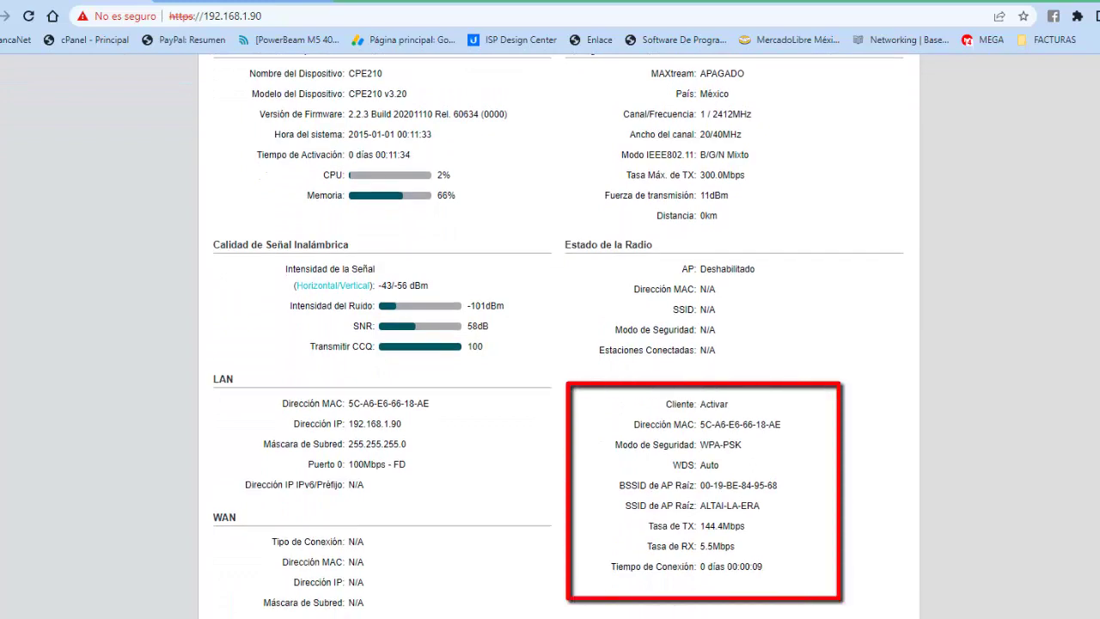
scroll(550, 335, "up", 1)
scroll(550, 336, "down", 1)
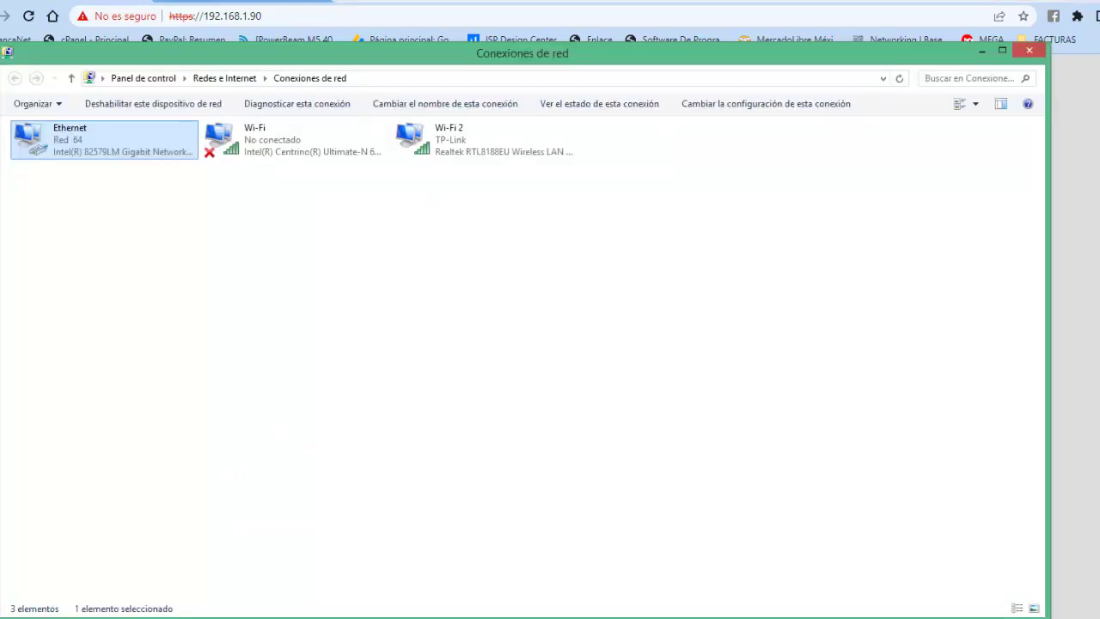
right_click(82, 155)
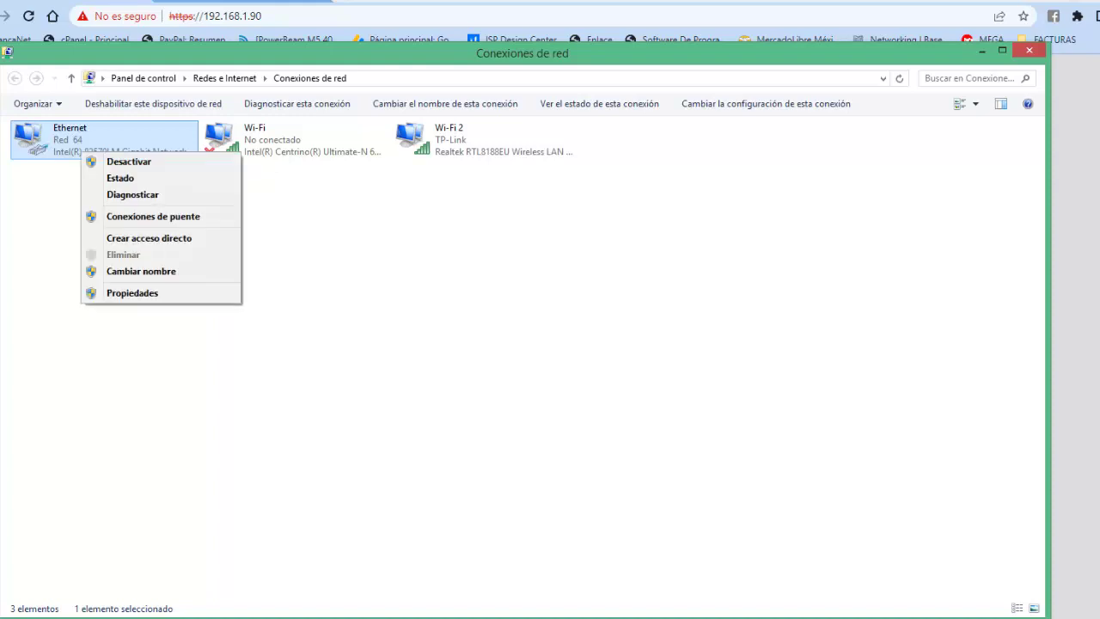
- Return Ethernet's TCP/IPv4 to obtaining IP and DNS server automatically and close both dialogs
key("Return")
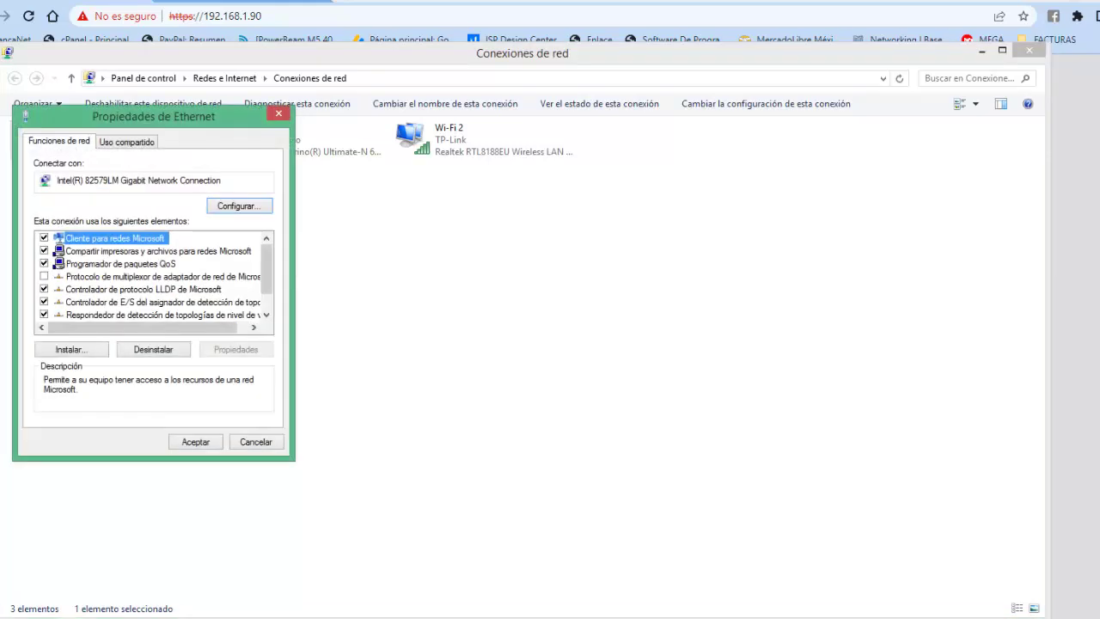
scroll(266, 275, "down", 1)
left_click(142, 315)
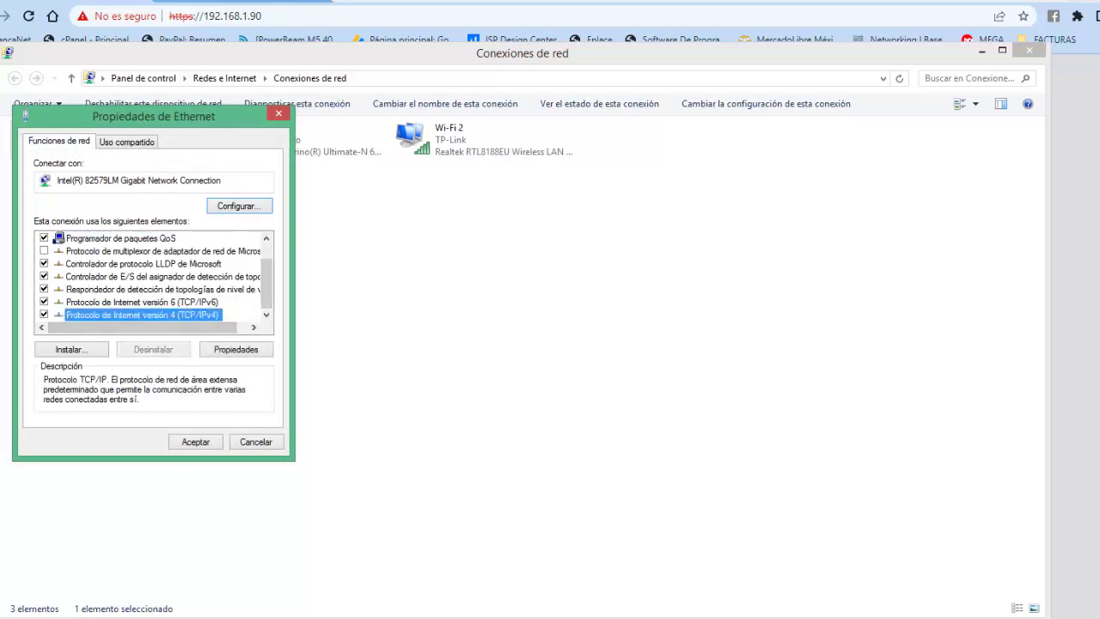
key("alt+r")
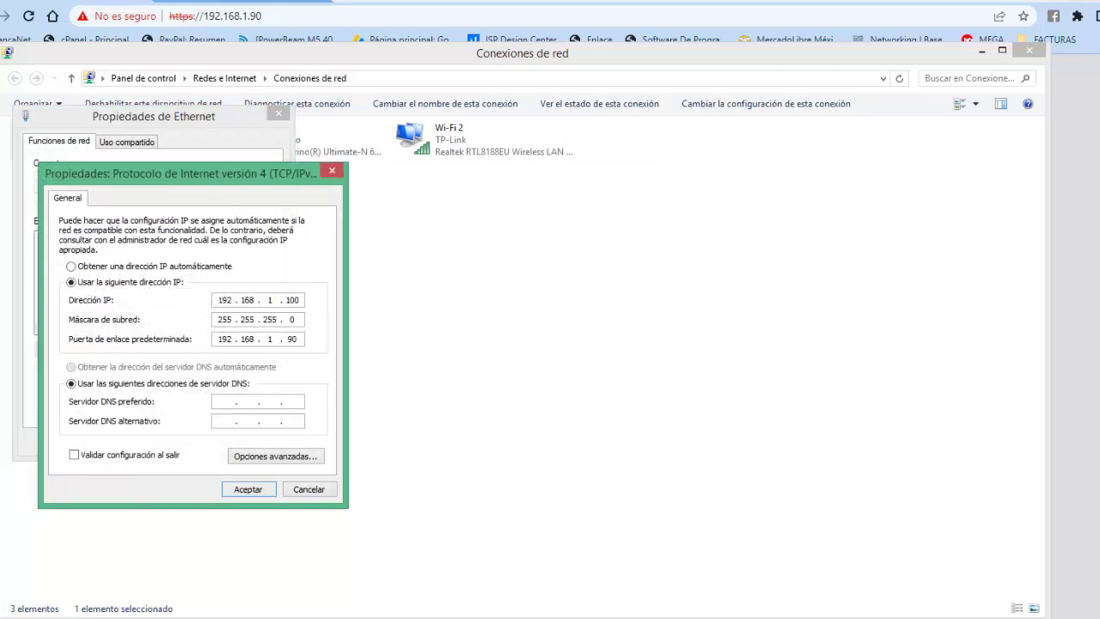
left_click(72, 267)
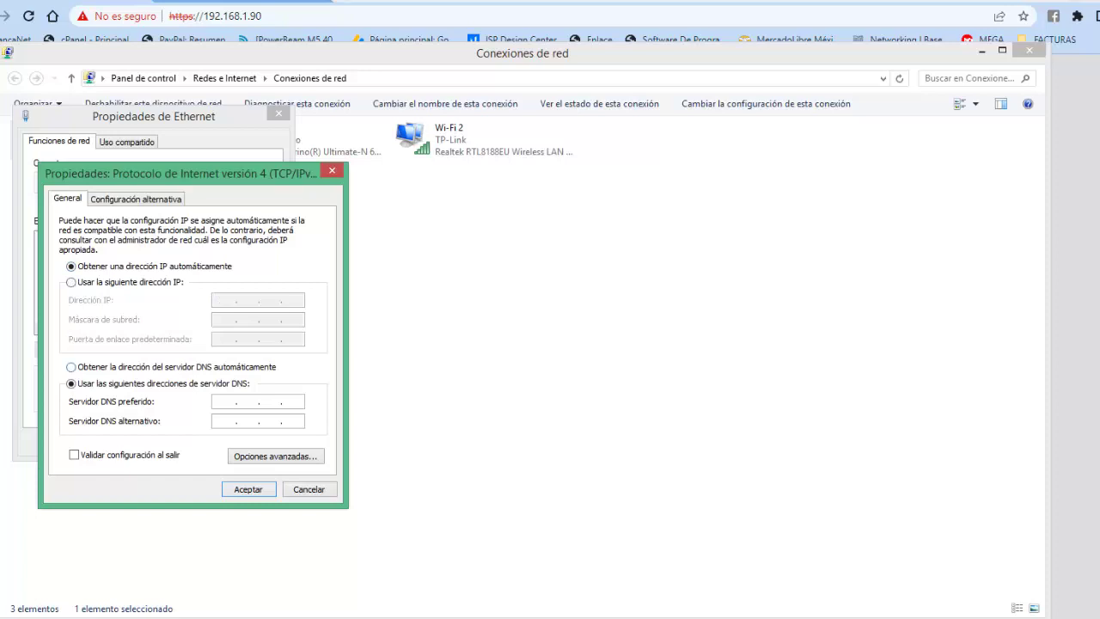
left_click(71, 367)
key("Return")
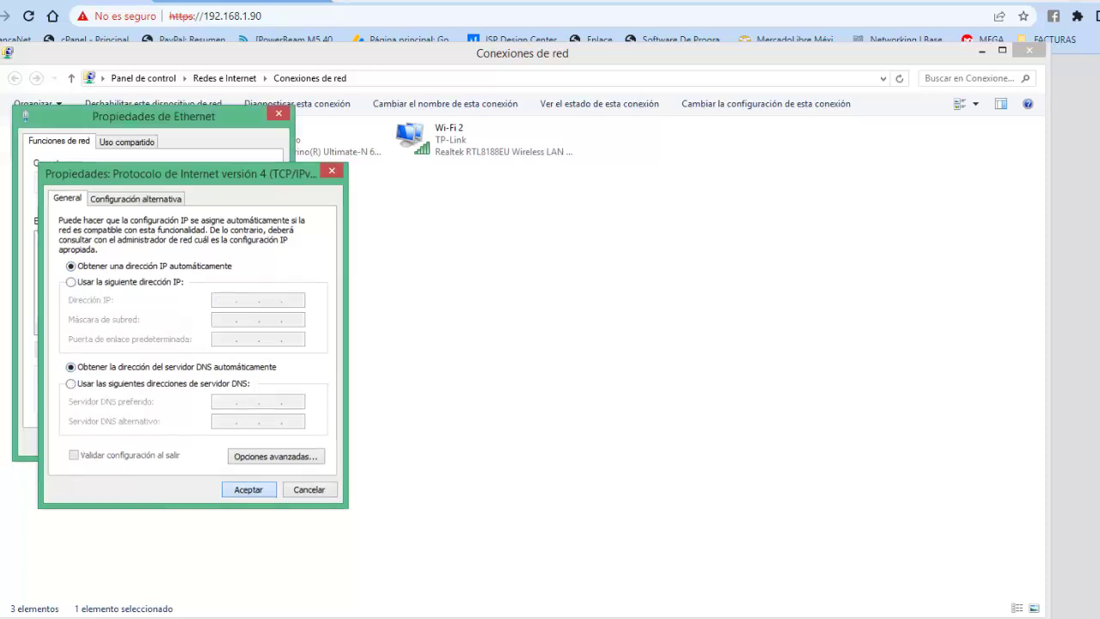
key("Return")
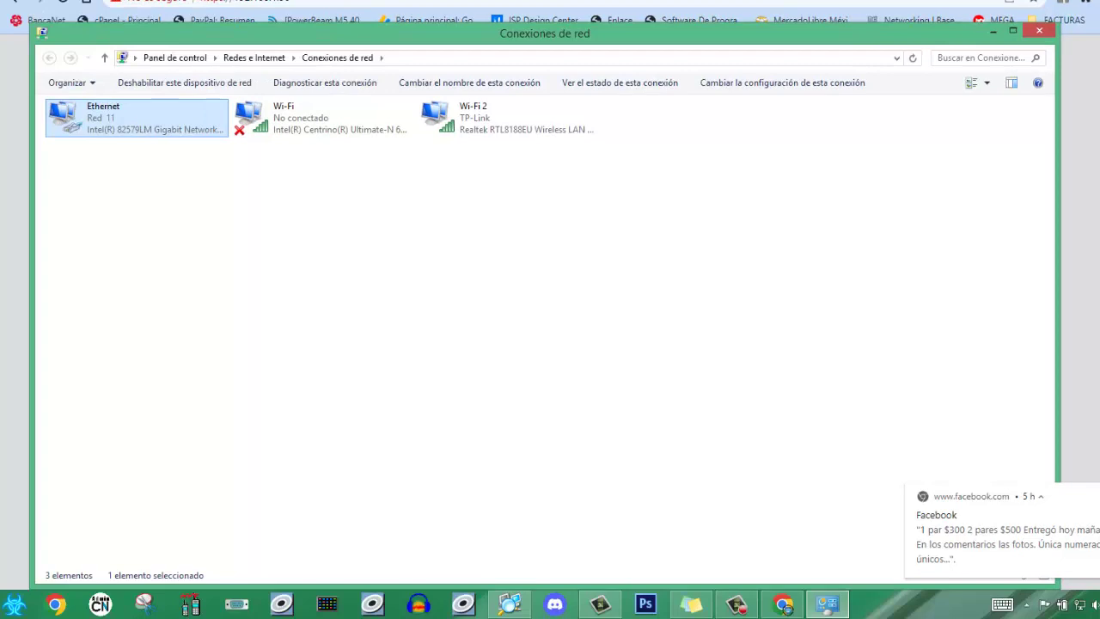
- Test browsing with the SERVICIO TÉCNICO YouTube channel, then open the internet speed test site
key("alt+Tab")
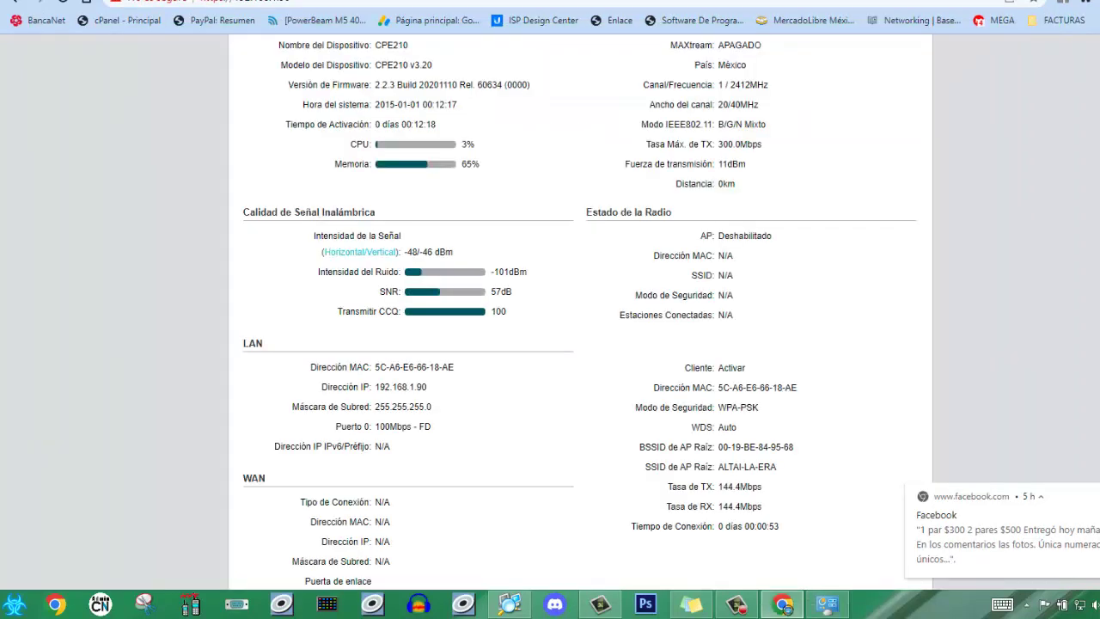
key("ctrl+t")
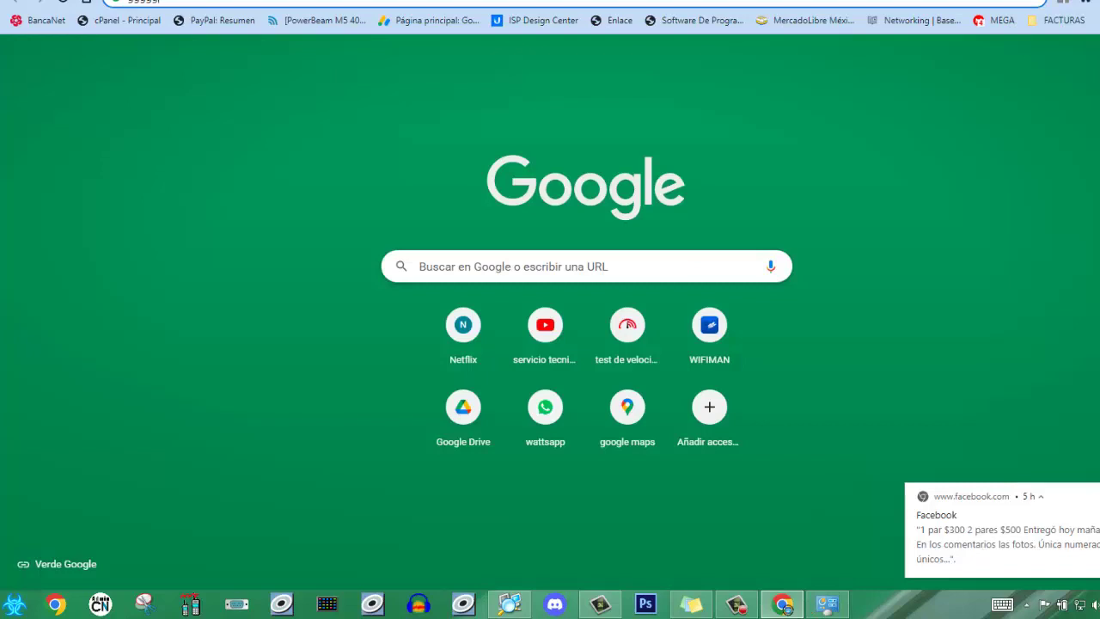
left_click(544, 327)
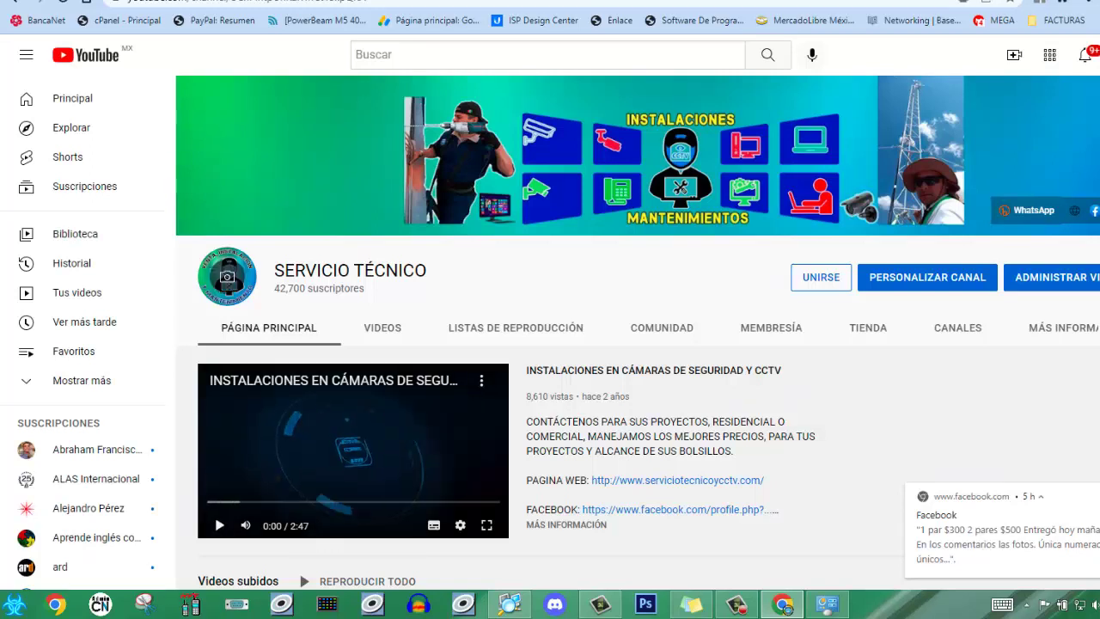
key("ctrl+t")
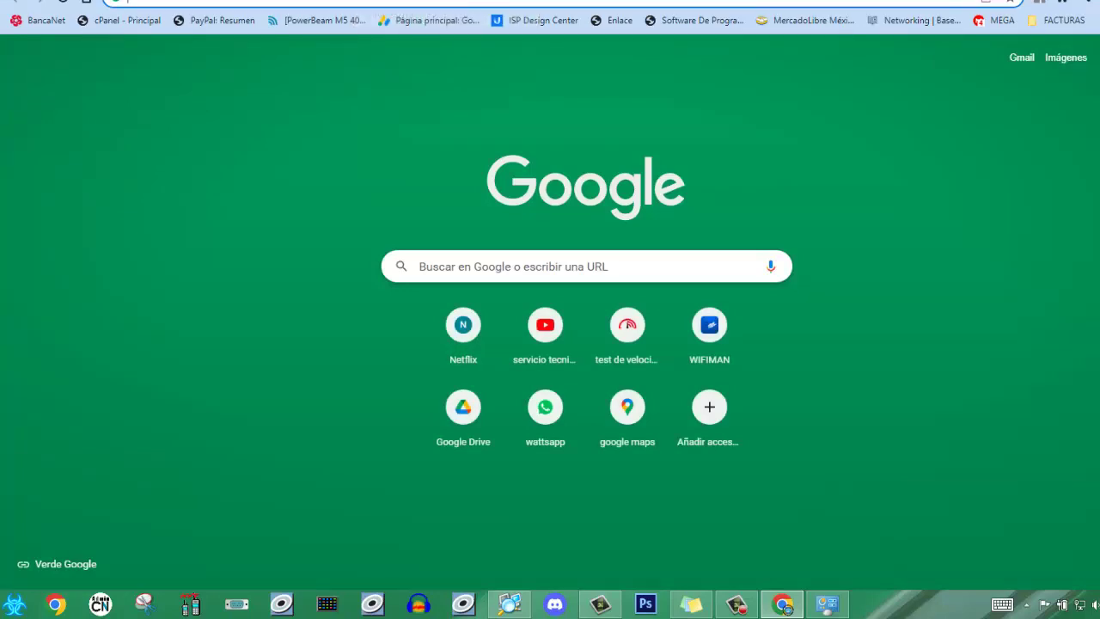
left_click(627, 325)
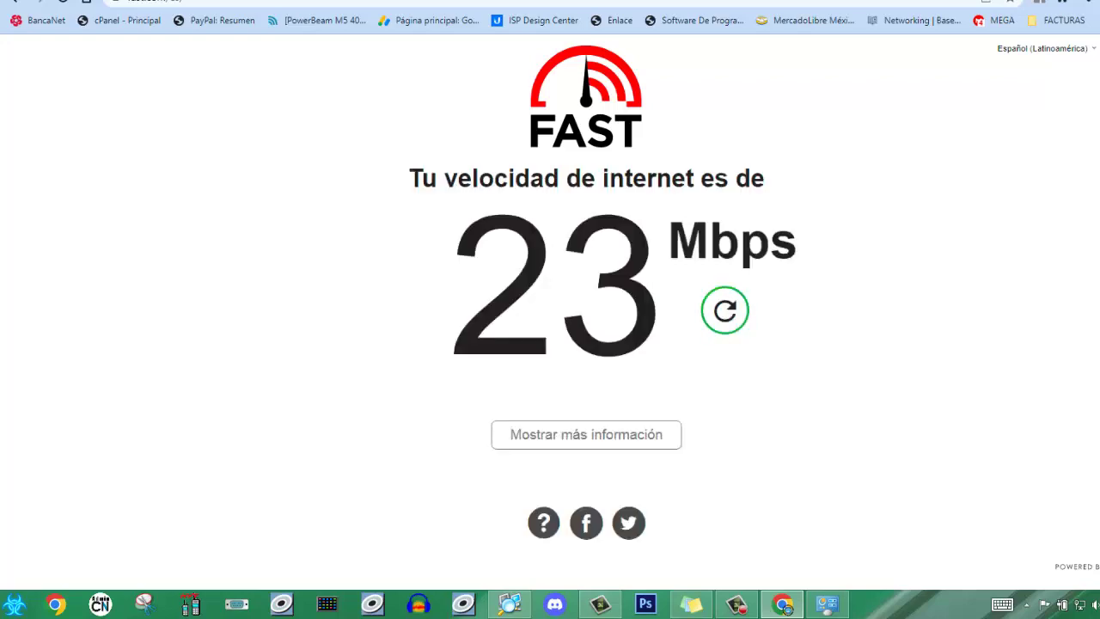
- After Fast.com reports 23 Mbps, start a WiFiMan speed test
left_click(541, 20)
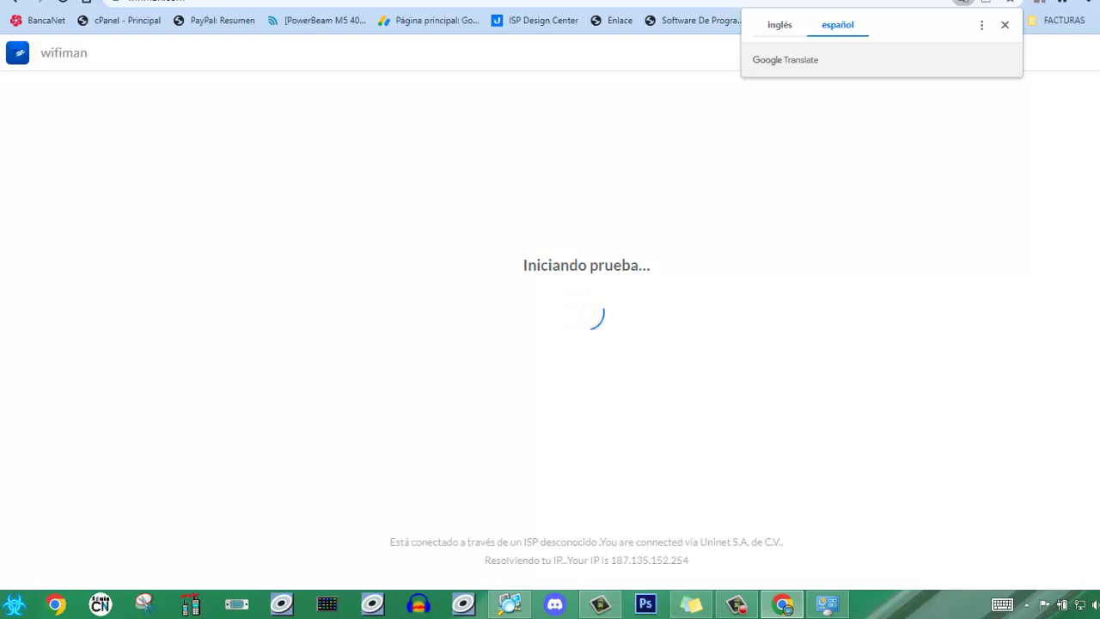
- In a new tab, search 'spe' and load the Speedtest.net site
key("ctrl+t")
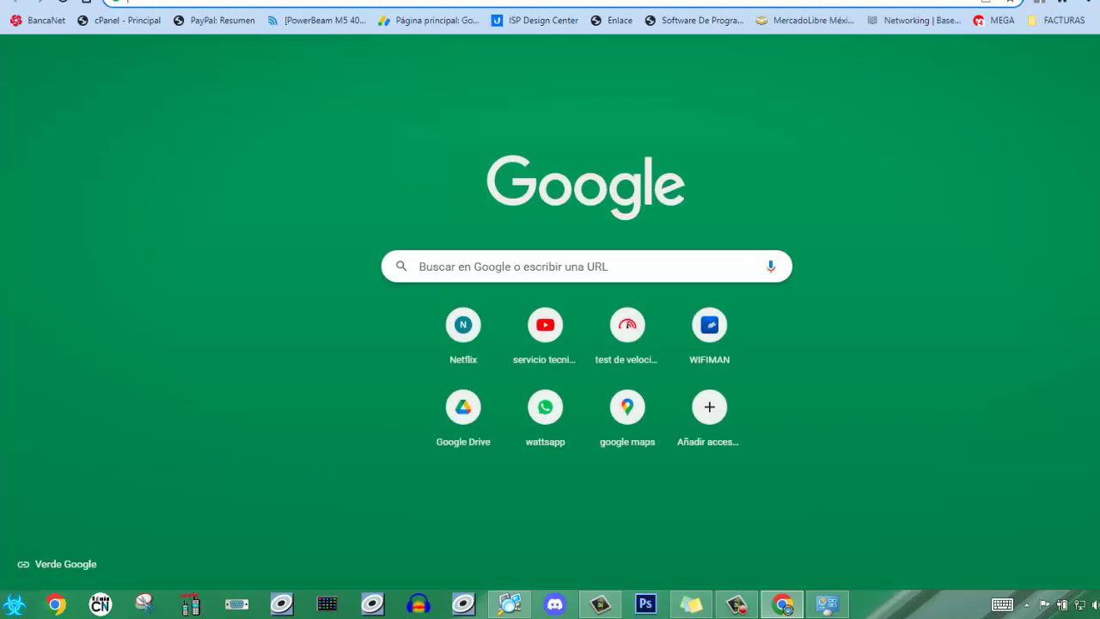
left_click(584, 266)
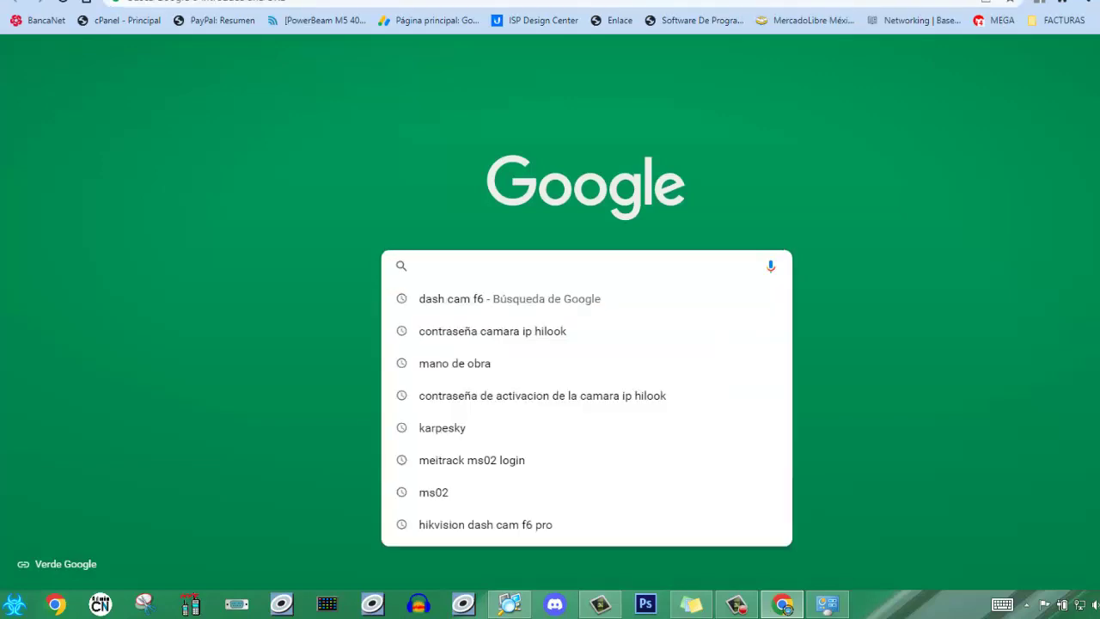
type("spe")
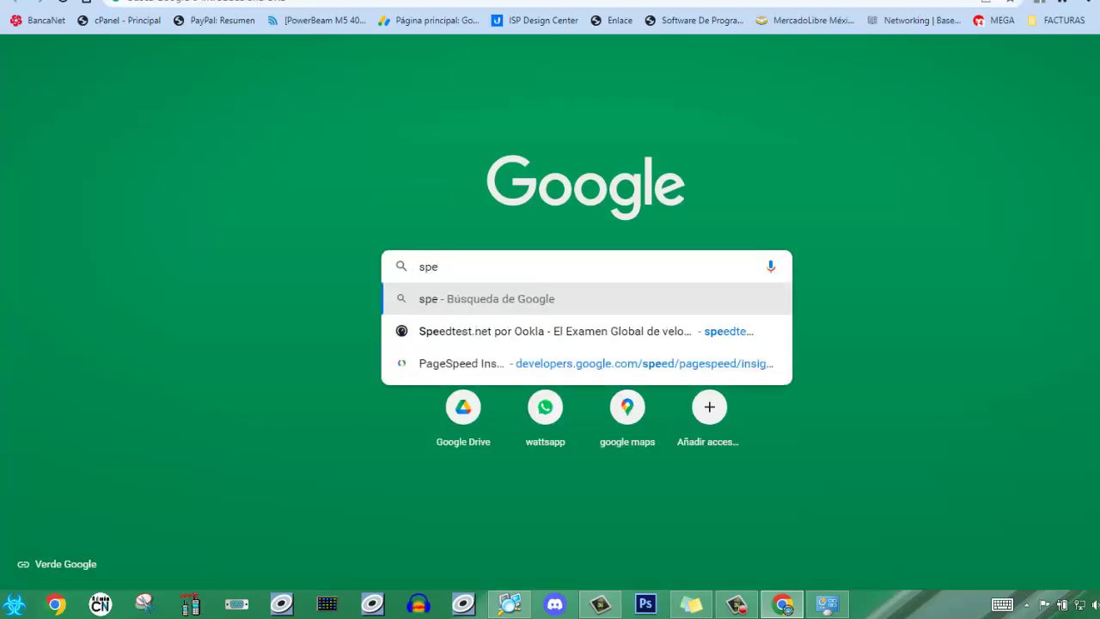
key("Down")
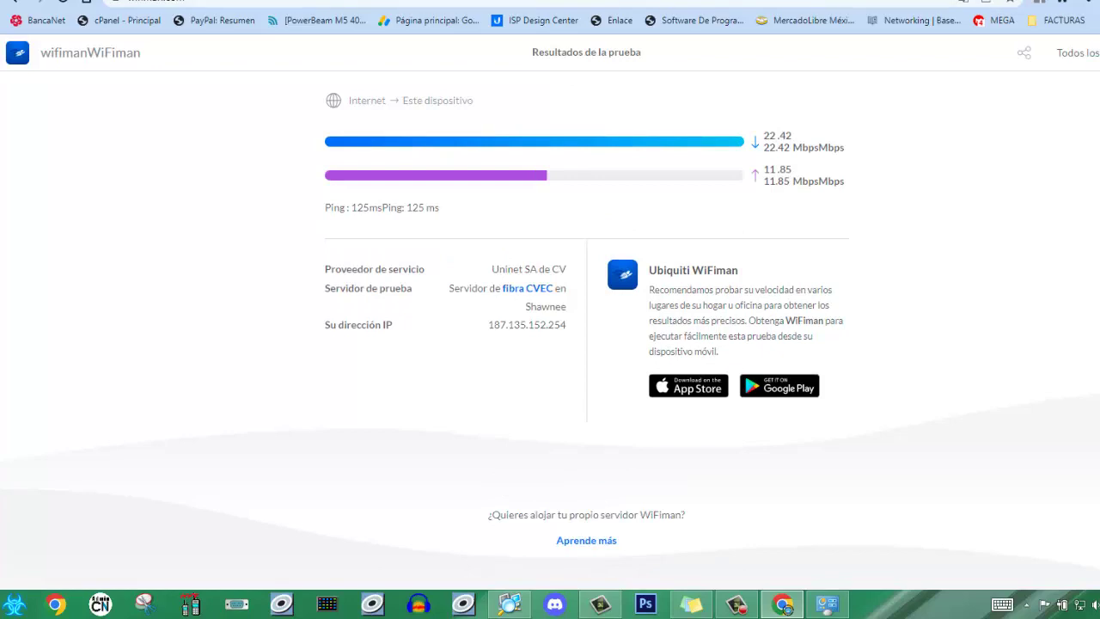
key("Return")
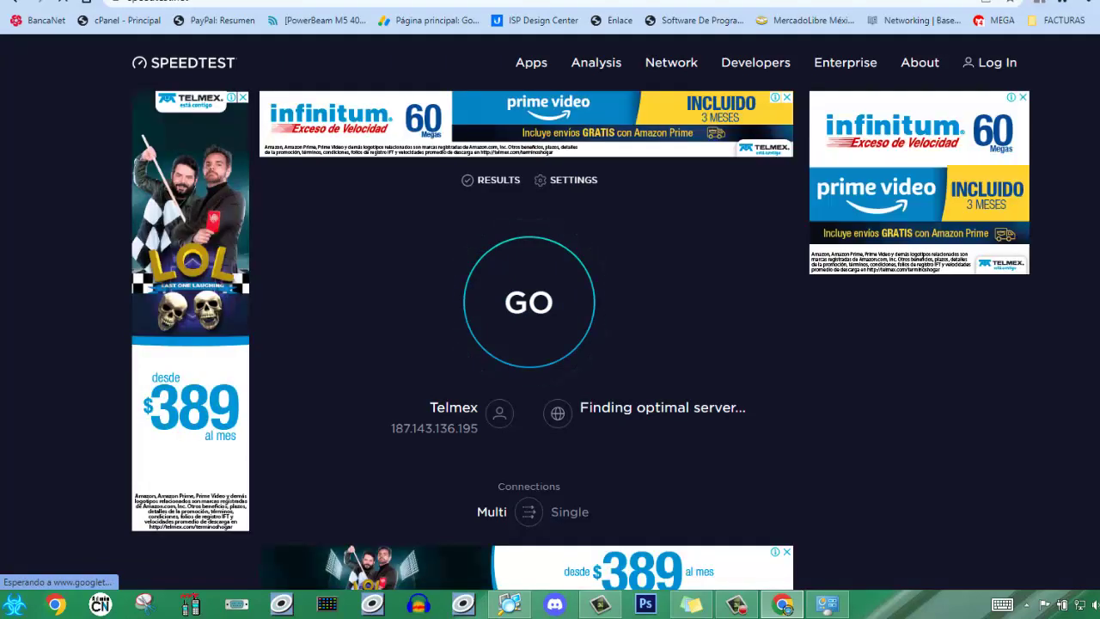
- Run the Speedtest by Ookla test, then cycle through the Fast.com and WiFiMan result tabs
left_click(528, 301)
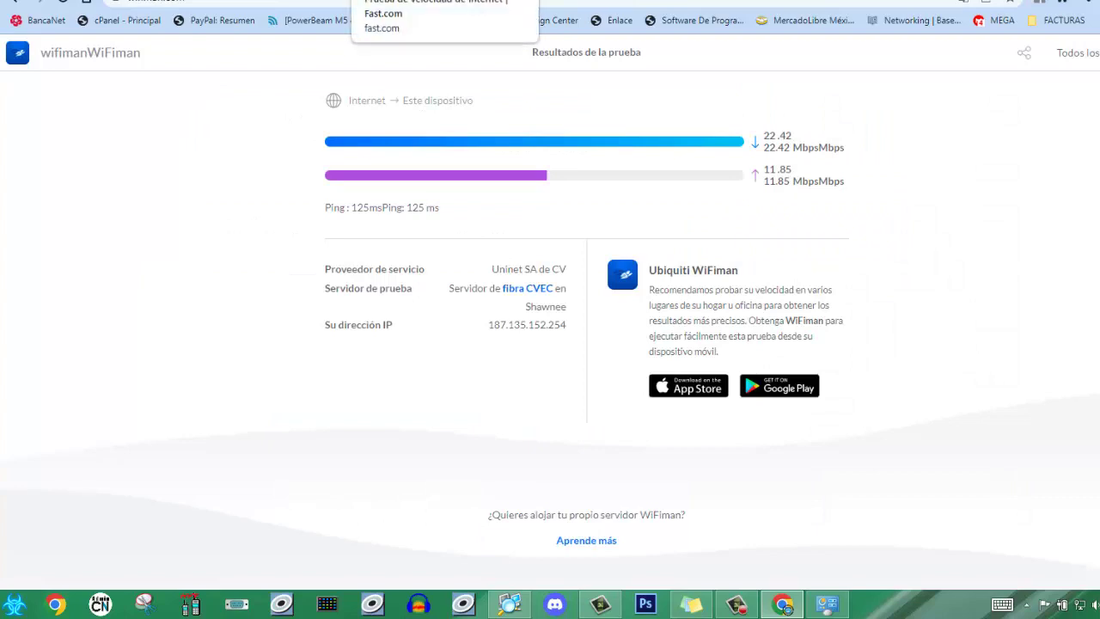
key("ctrl+Tab")
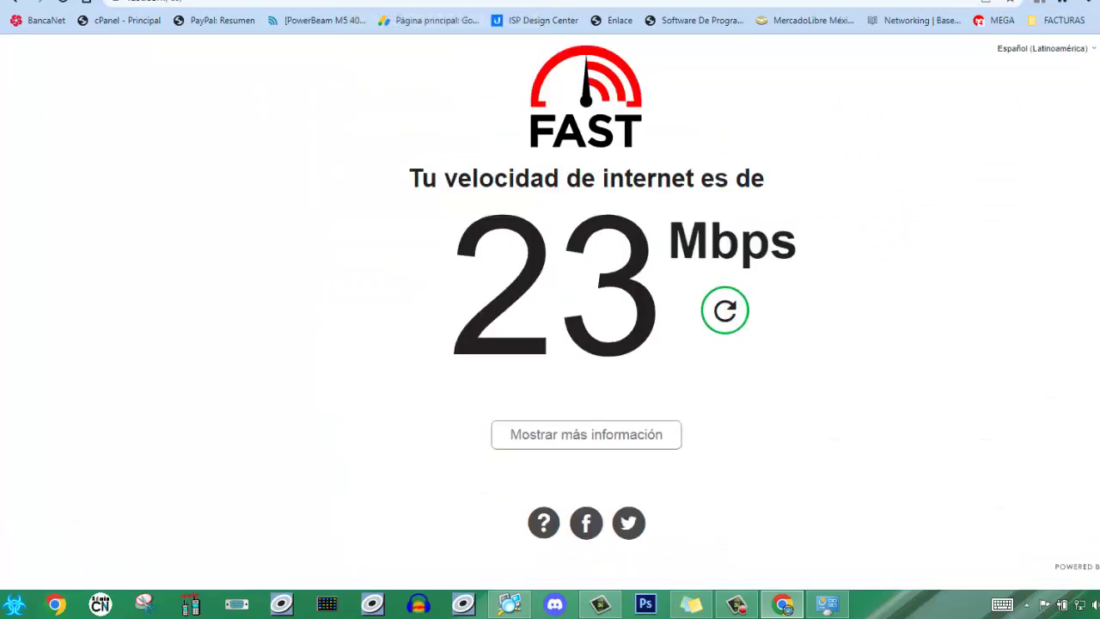
key("ctrl+Tab")
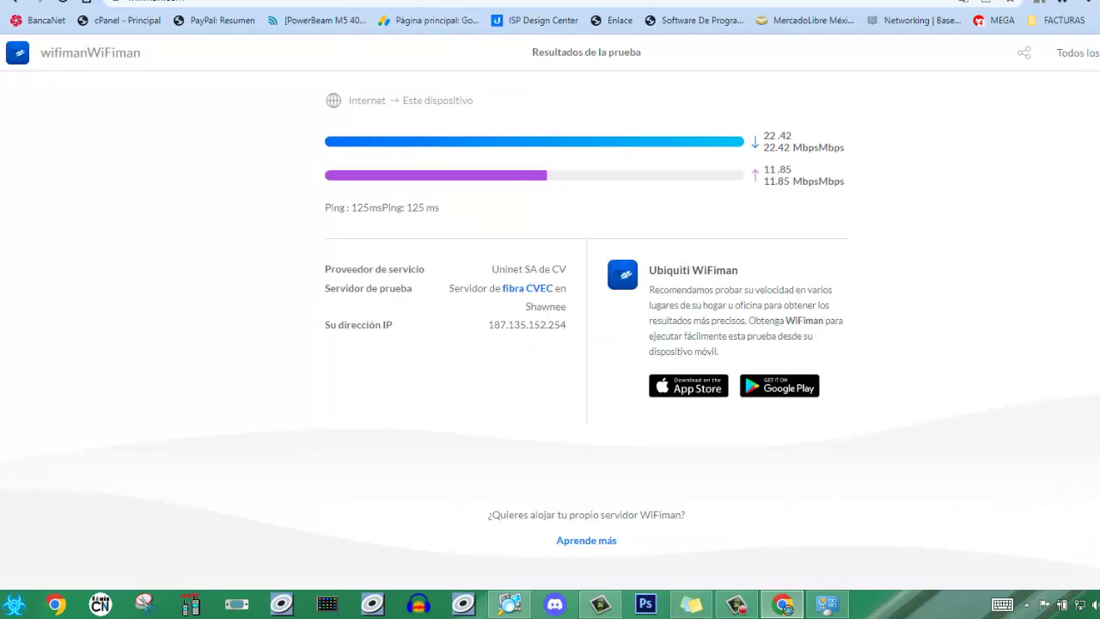
key("ctrl+Tab")
key("ctrl+Tab")
key("ctrl+Tab")
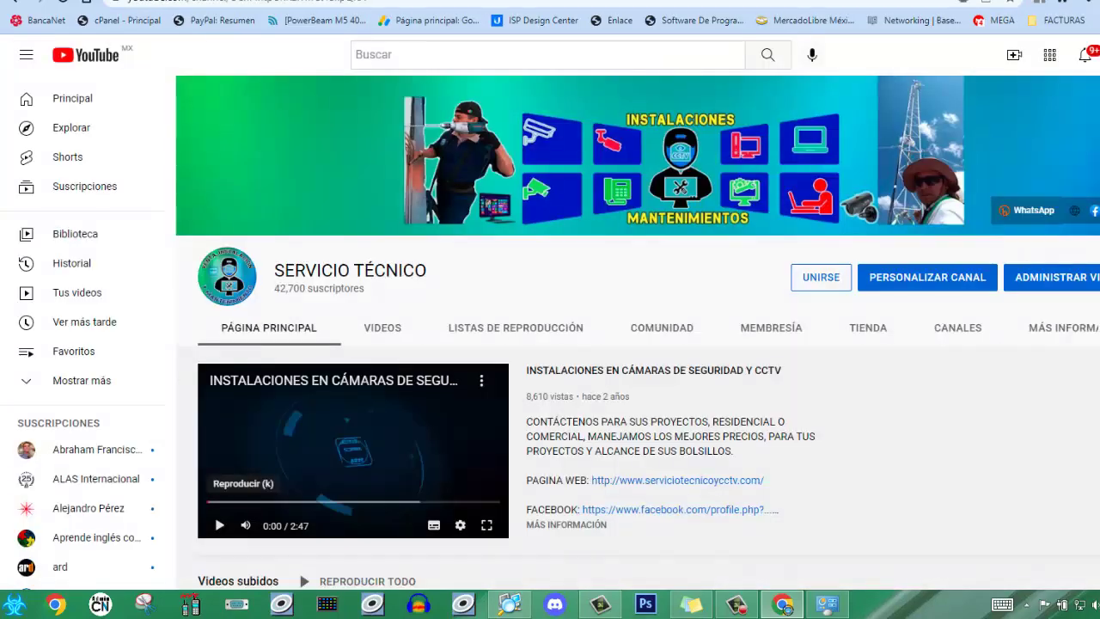
key("ctrl+Tab")
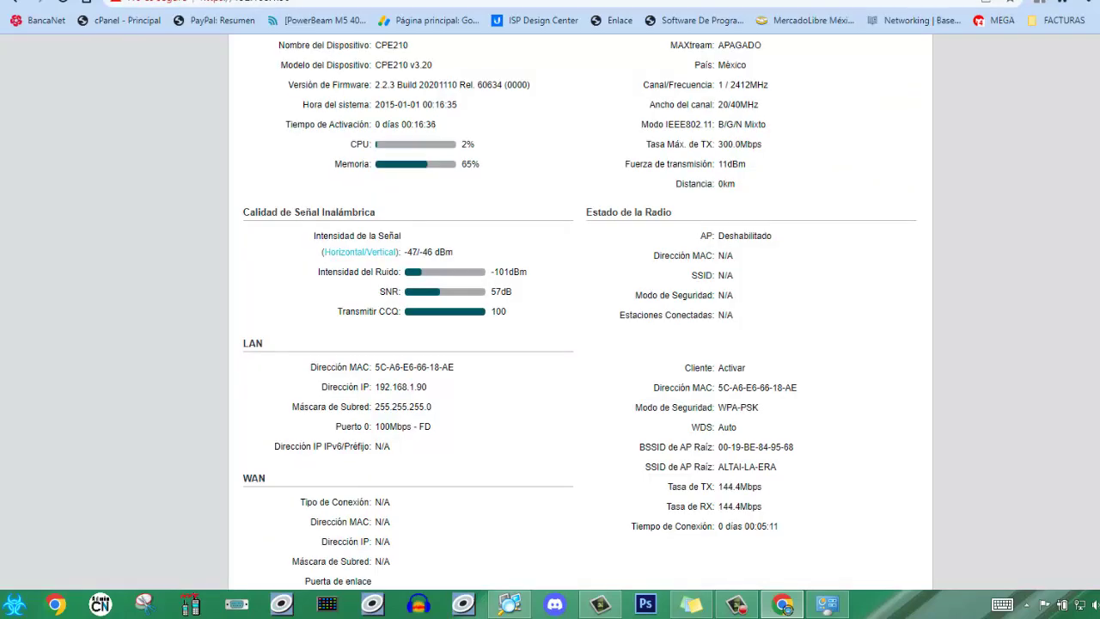
scroll(580, 313, "down", 2)
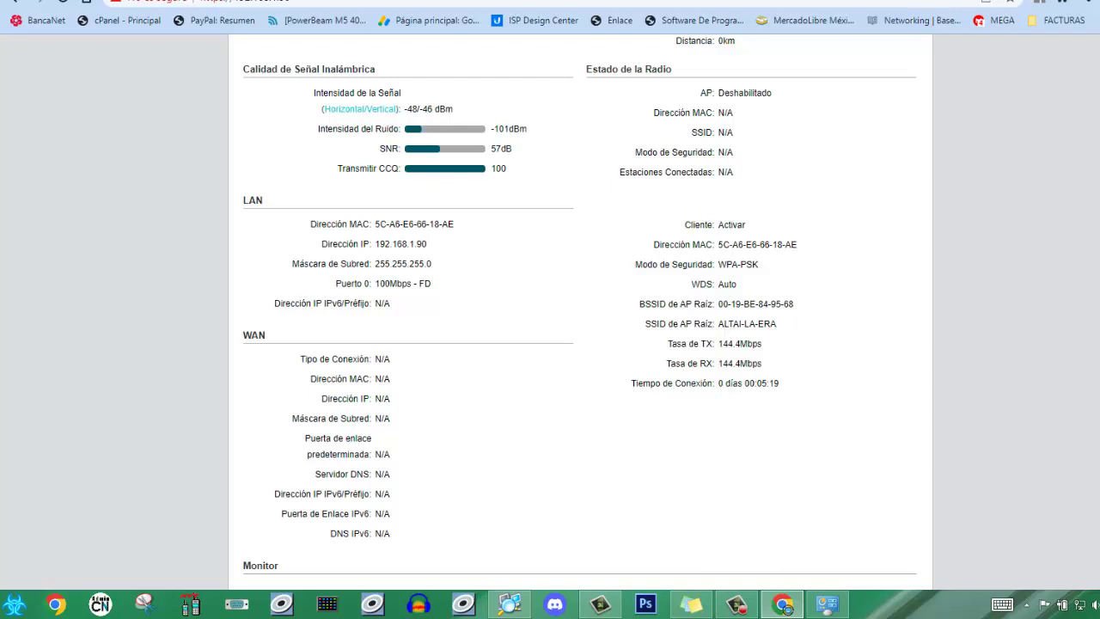
key("ctrl+a")
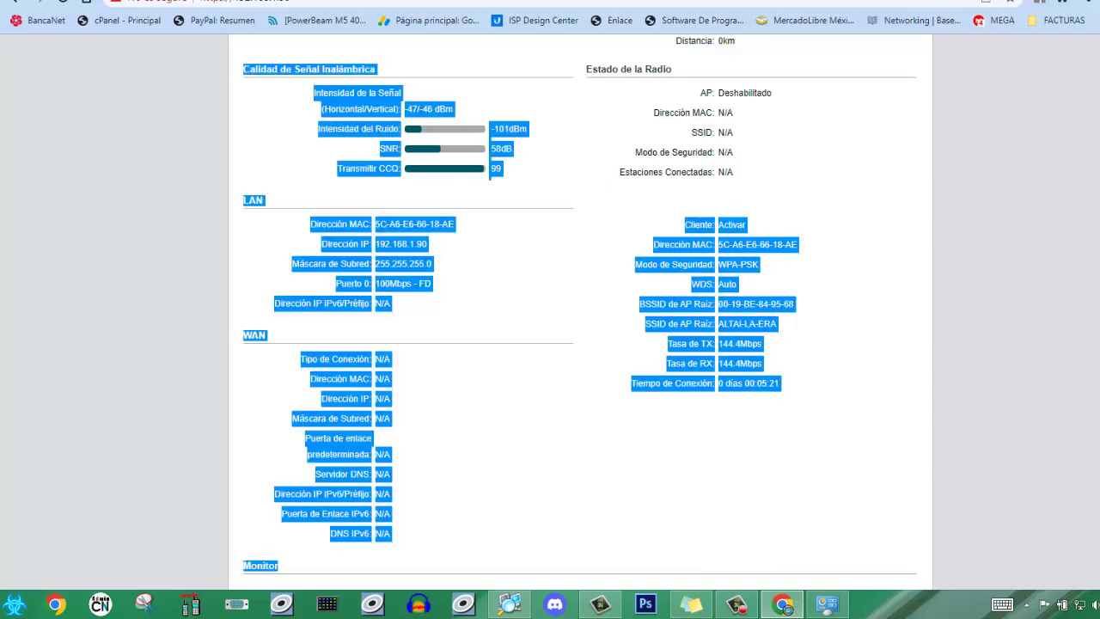
left_click_drag(685, 225, 779, 384)
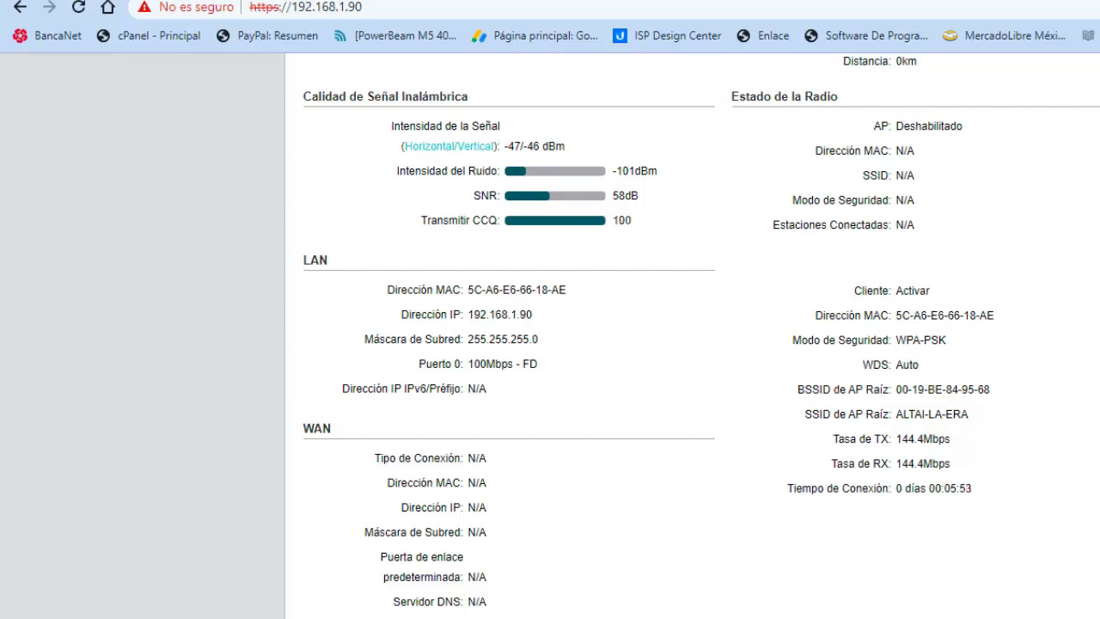
scroll(702, 331, "down", 5)
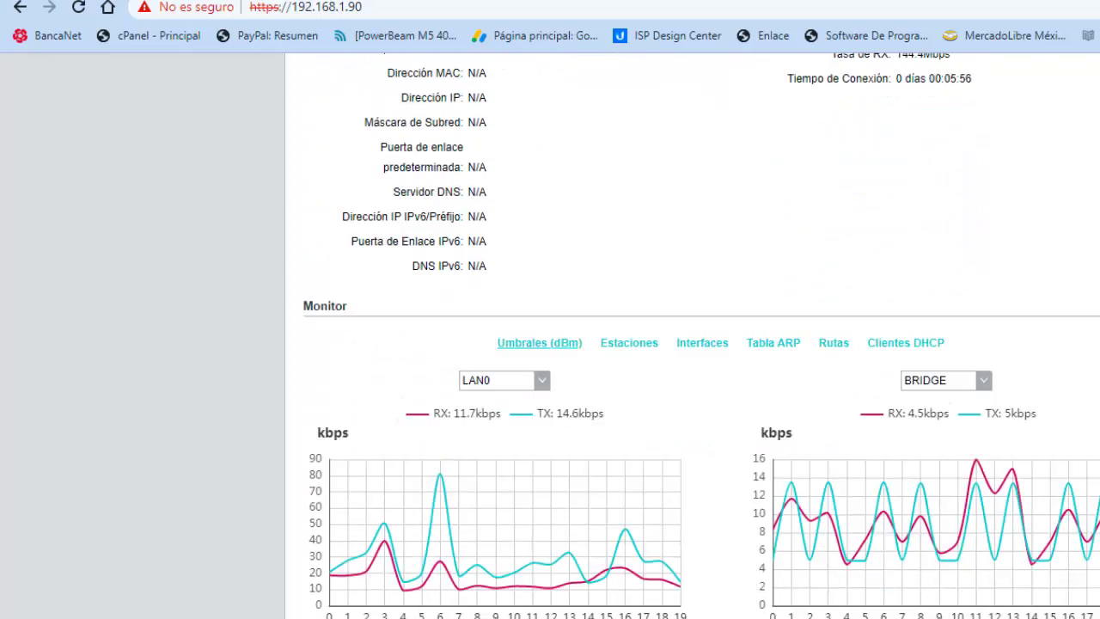
scroll(701, 336, "up", 2)
scroll(702, 336, "up", 6)
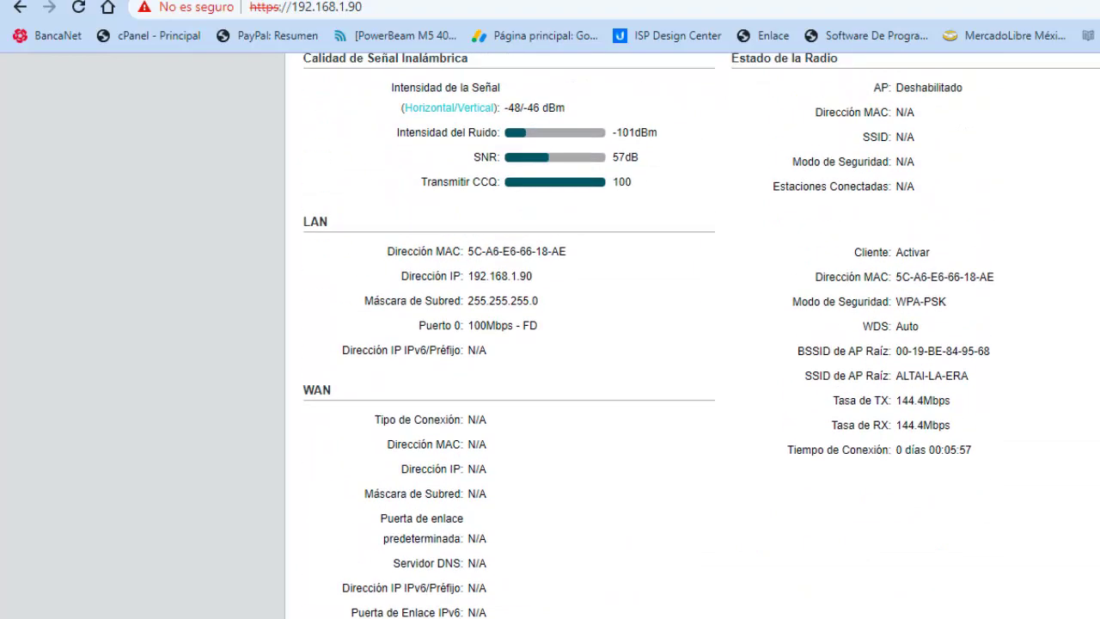
scroll(702, 335, "up", 2)
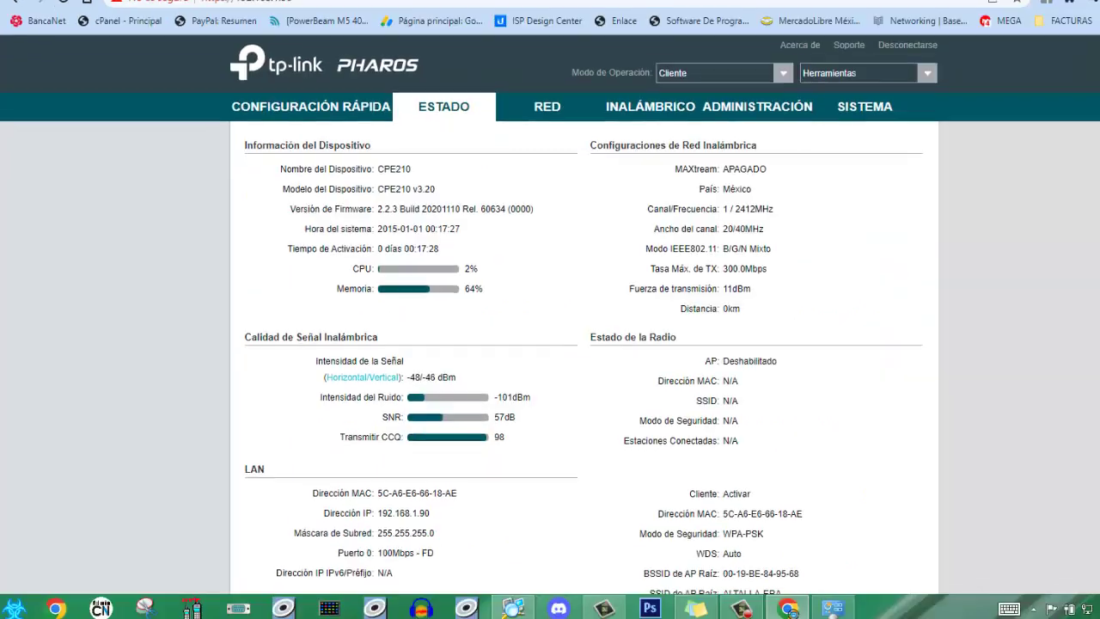
scroll(550, 327, "down", 3)
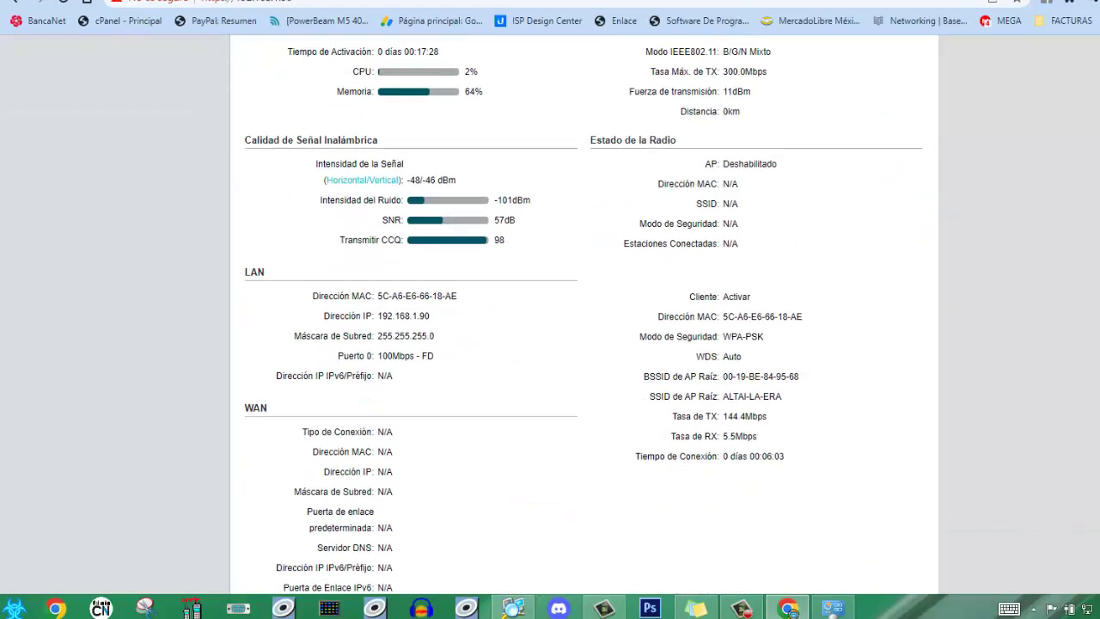
scroll(584, 326, "down", 5)
scroll(584, 326, "up", 6)
scroll(584, 327, "up", 2)
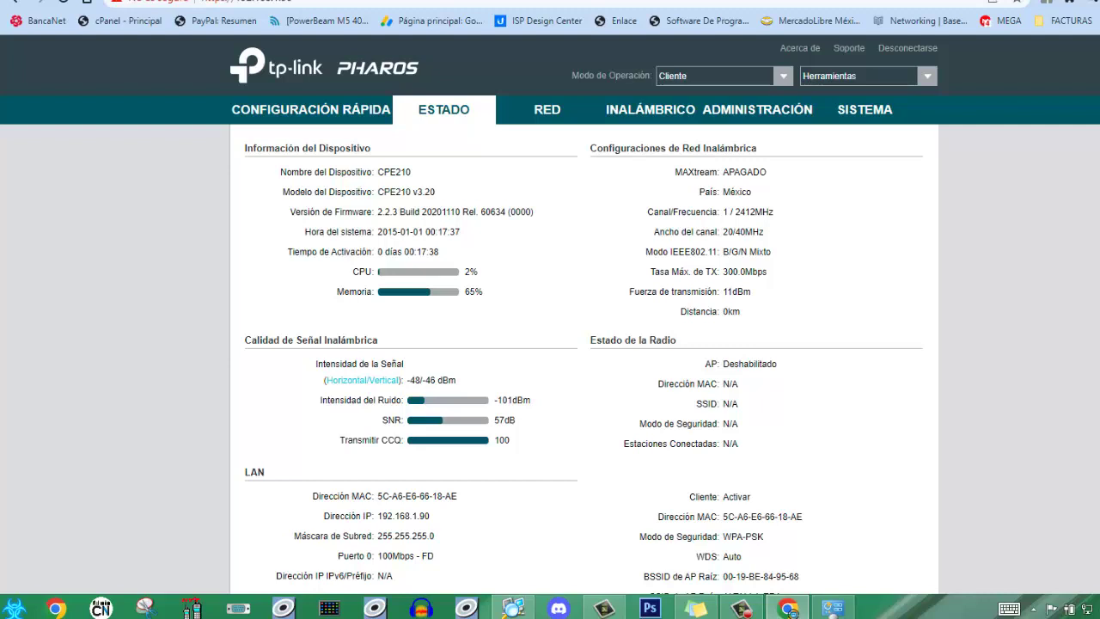
- Open 192.168.1.20 in a new tab and log in with Chrome's saved credentials
key("ctrl+t")
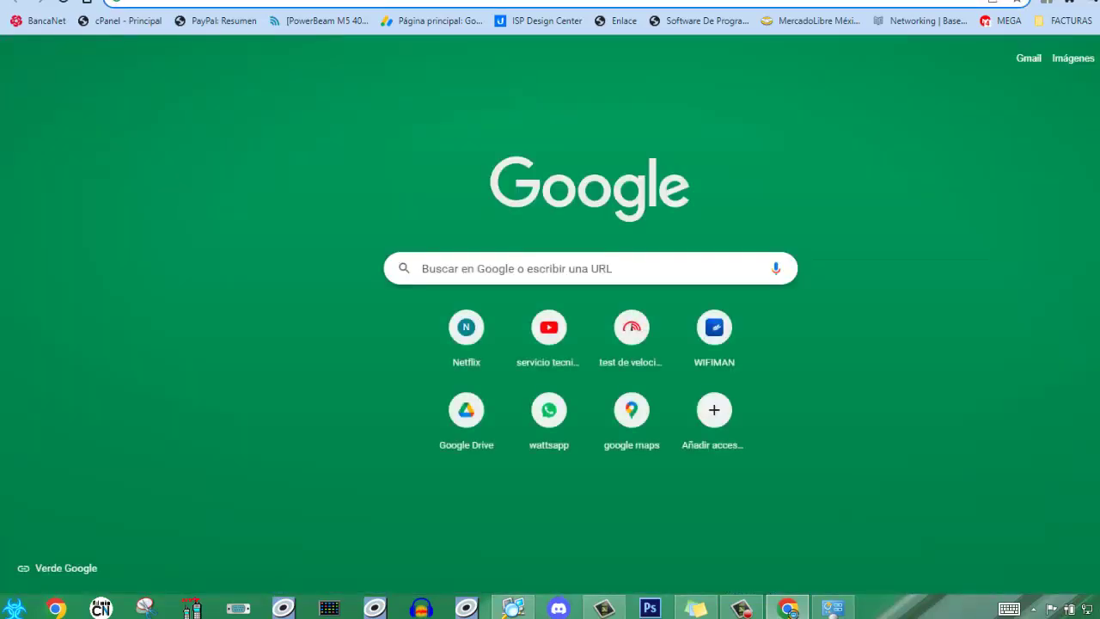
type("192.168.1.20")
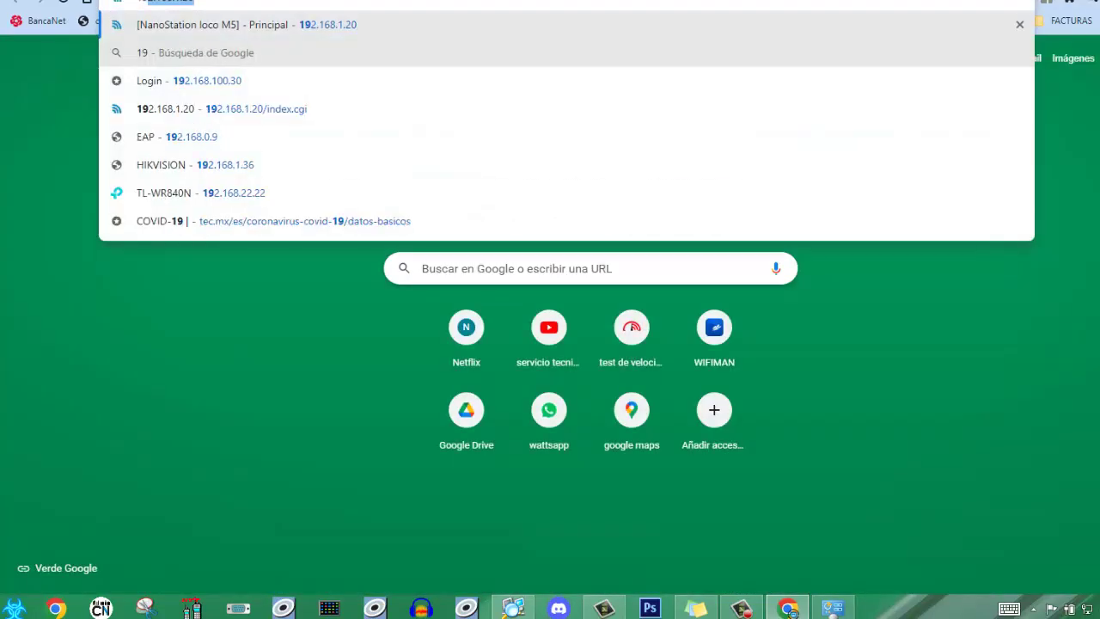
key("Return")
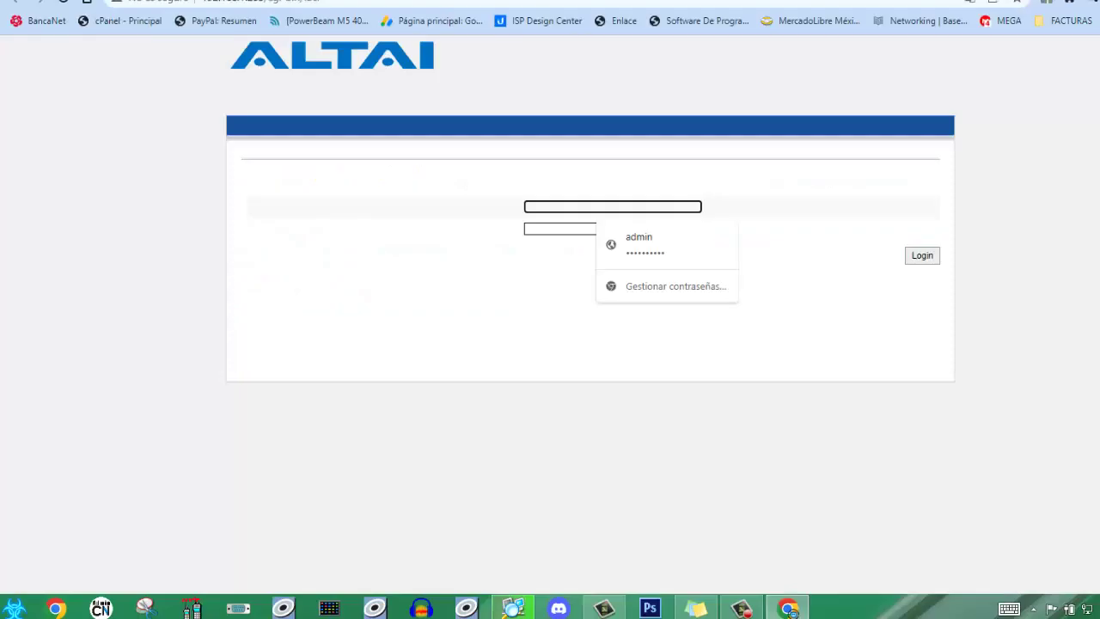
key("Down")
key("Return")
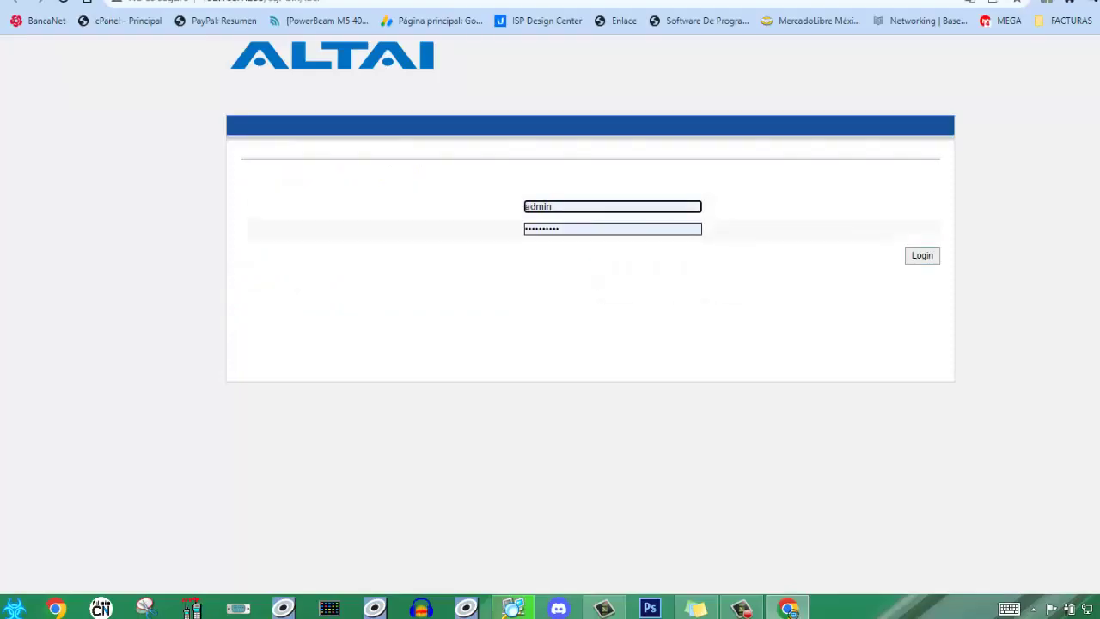
key("Return")
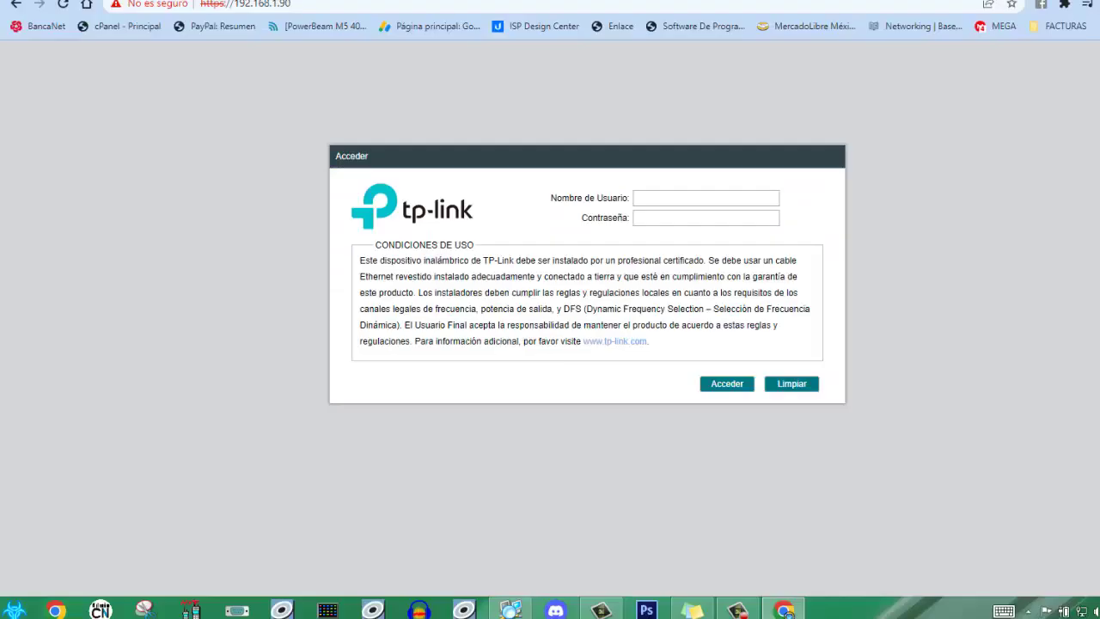
- Log into the CPE210 with the account password and scroll to the ALTAI-LA-ERA link status
type("dmin")
type("•••••••••")
key("Return")
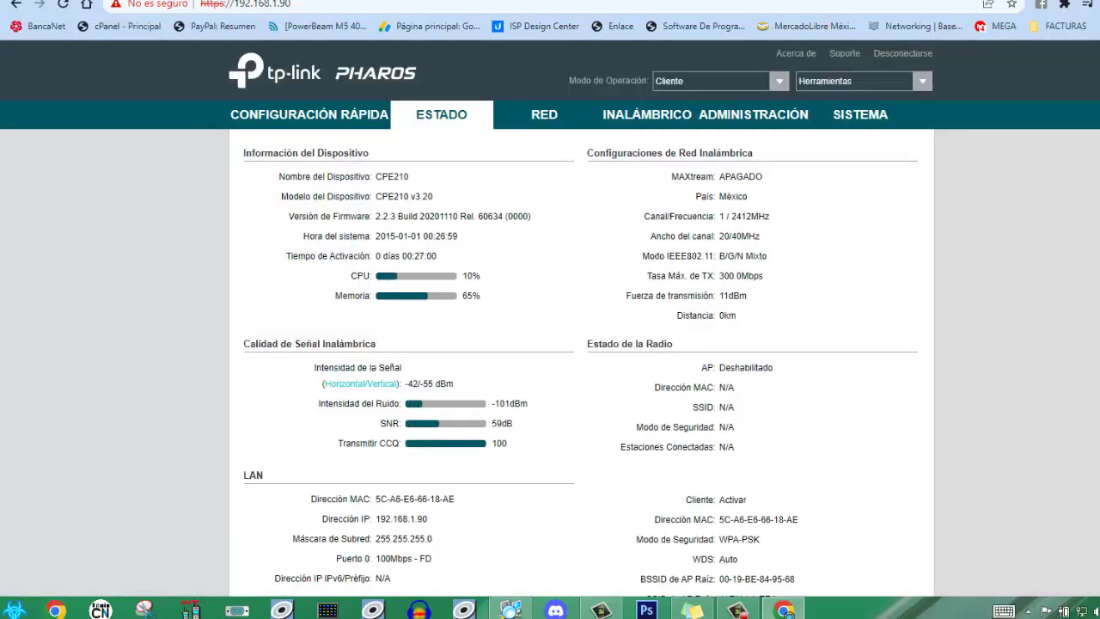
scroll(550, 318, "down", 3)
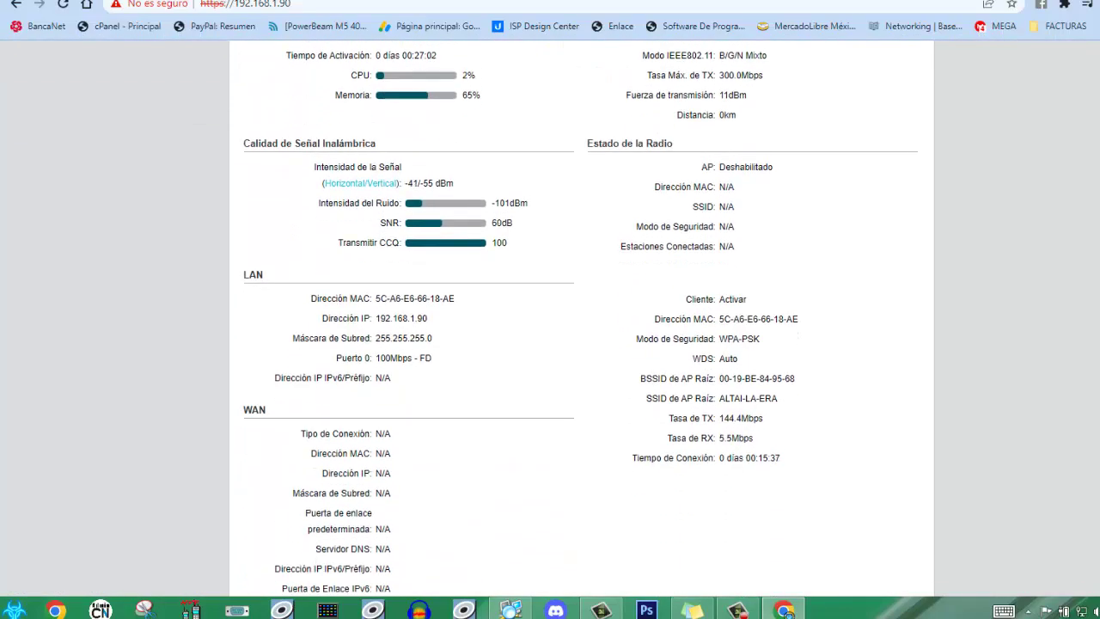